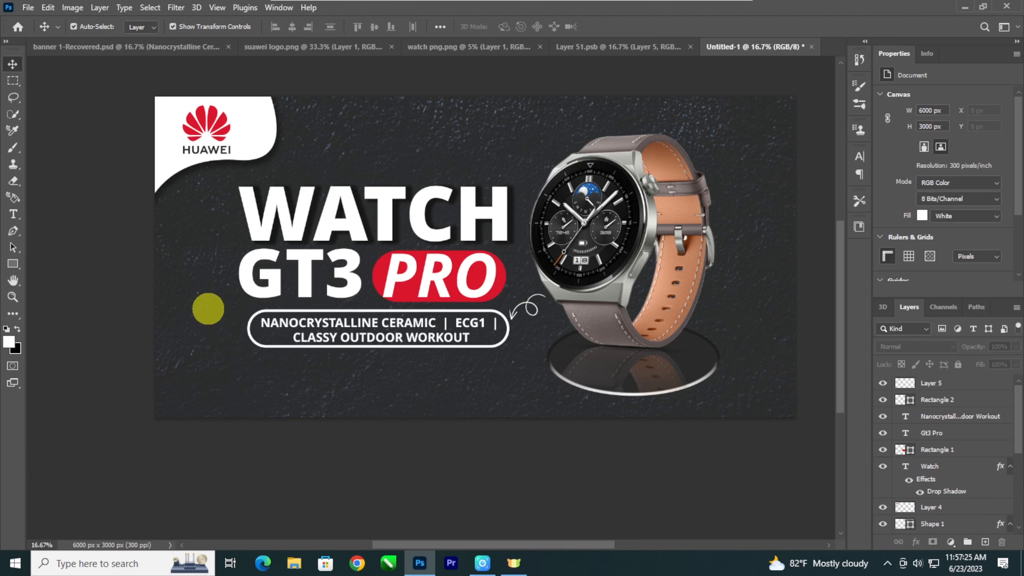
Draw a white-filled 54 px circle on the banner, above and to the right of the watch strap
{"action": "key", "text": "ctrl+plus"}
{"action": "left_click_drag", "start_coordinate": [224, 315], "coordinate": [251, 319]}
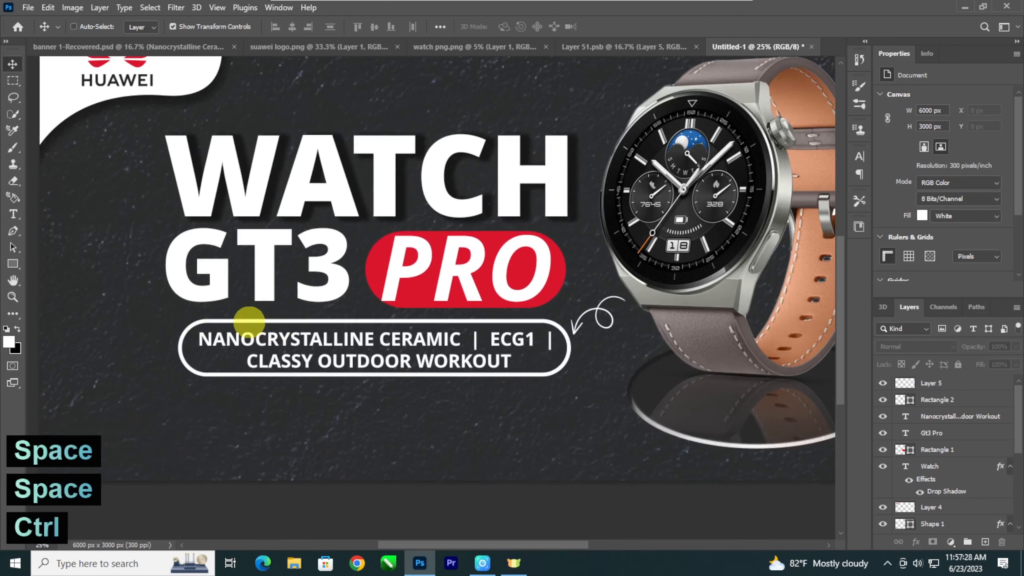
{"action": "key", "text": "ctrl+minus"}
{"action": "key", "text": "ctrl+plus"}
{"action": "left_click_drag", "start_coordinate": [424, 274], "coordinate": [249, 349]}
{"action": "key", "text": "ctrl+plus"}
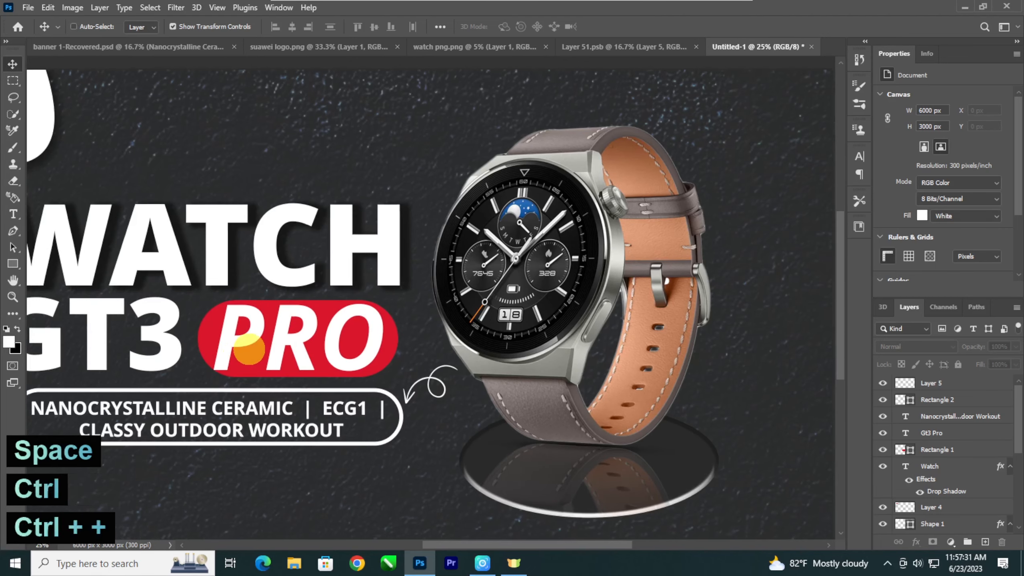
{"action": "left_click_drag", "start_coordinate": [168, 383], "coordinate": [126, 389]}
{"action": "left_click_drag", "start_coordinate": [263, 383], "coordinate": [302, 411]}
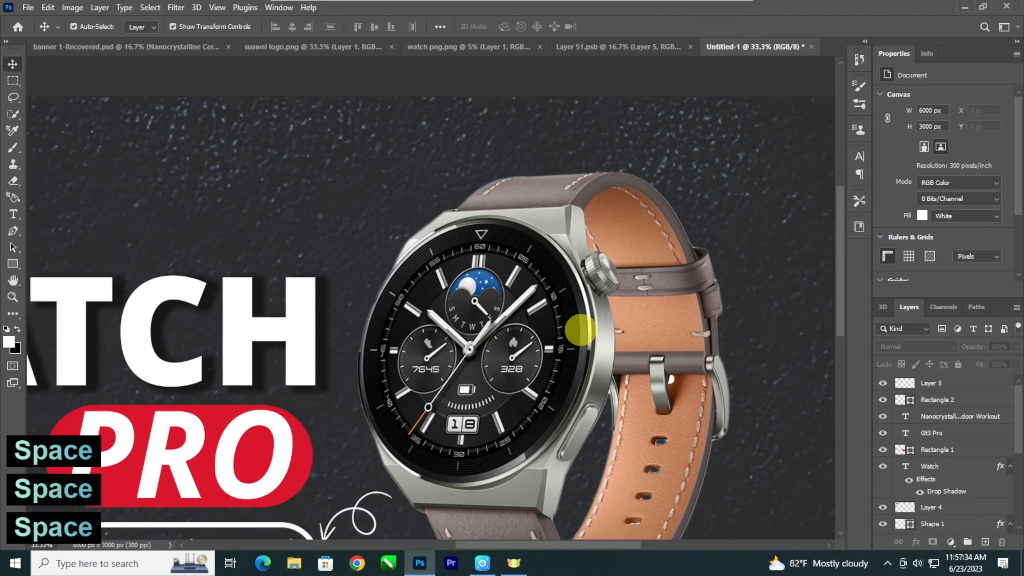
{"action": "left_click_drag", "start_coordinate": [580, 330], "coordinate": [474, 330]}
{"action": "right_click", "coordinate": [13, 265]}
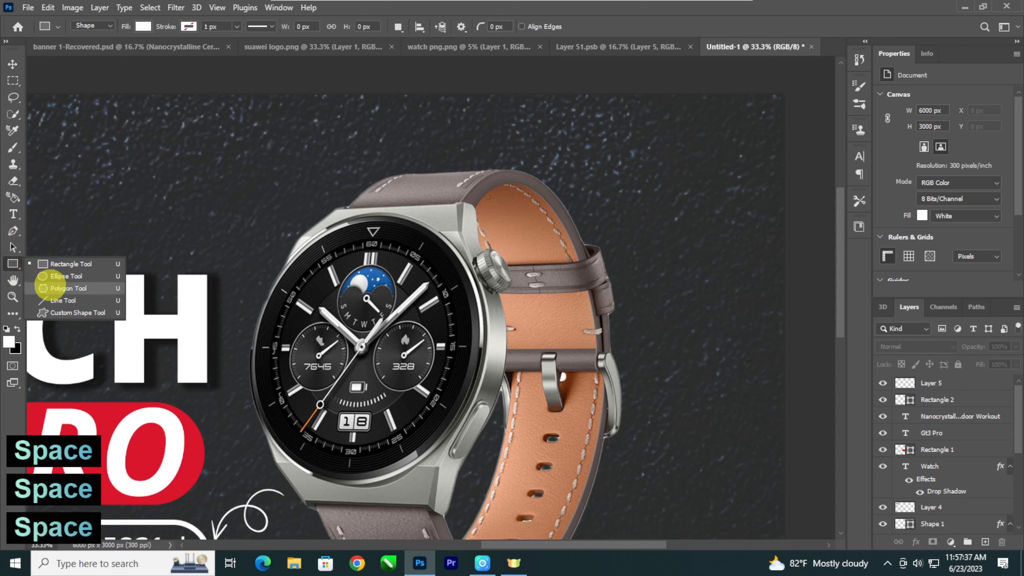
{"action": "left_click", "coordinate": [50, 276]}
{"action": "left_click_drag", "start_coordinate": [605, 152], "coordinate": [617, 161]}
{"action": "left_click", "coordinate": [920, 188]}
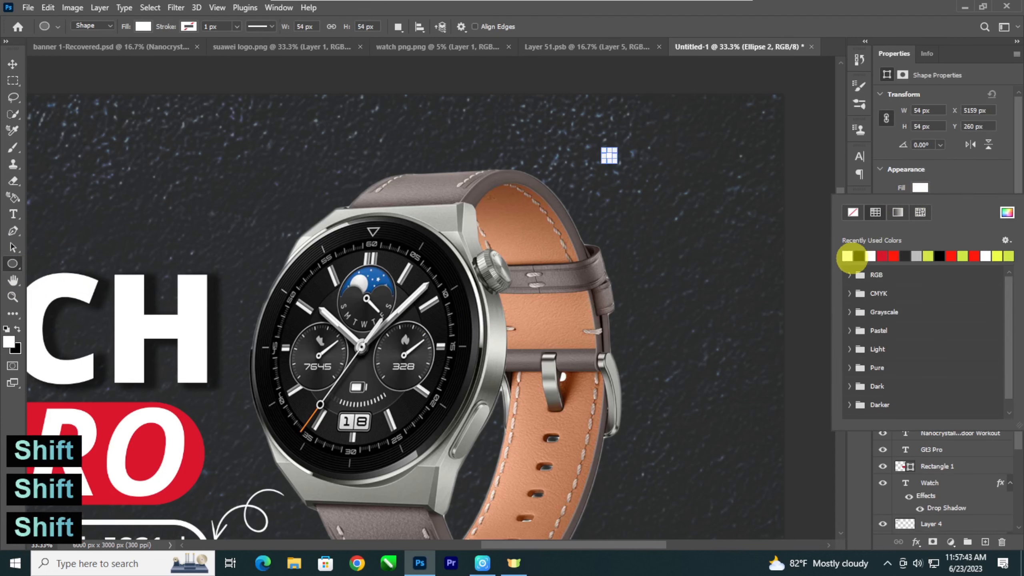
{"action": "left_click", "coordinate": [12, 64]}
{"action": "left_click", "coordinate": [794, 217], "text": "ctrl"}
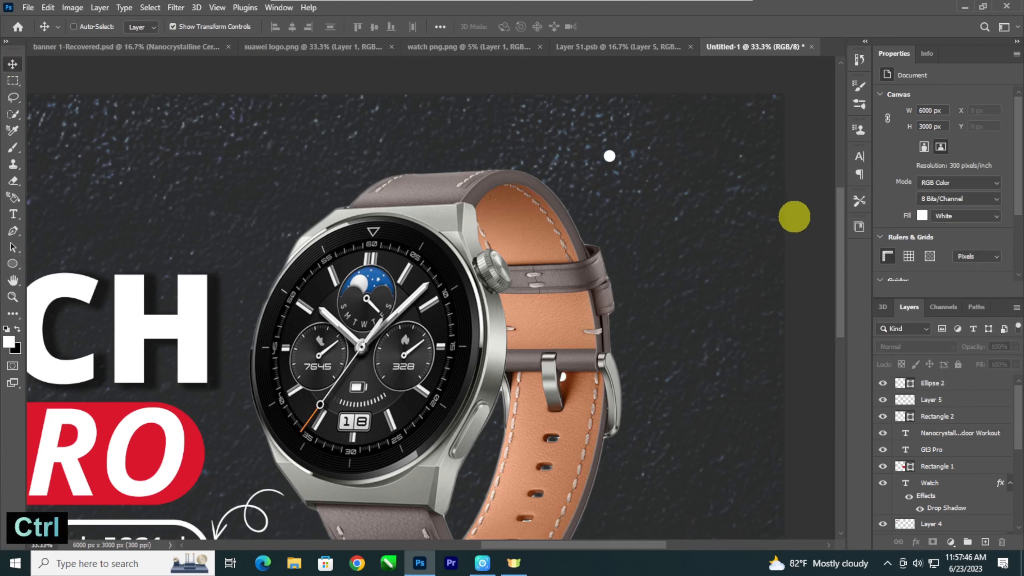
Duplicate the small circle three times into an evenly spaced horizontal row of four and merge the row into one shape
{"action": "key", "text": "ctrl+plus"}
{"action": "left_click_drag", "start_coordinate": [792, 217], "coordinate": [601, 327]}
{"action": "left_click_drag", "start_coordinate": [508, 198], "coordinate": [593, 198]}
{"action": "left_click", "coordinate": [561, 195], "text": "shift"}
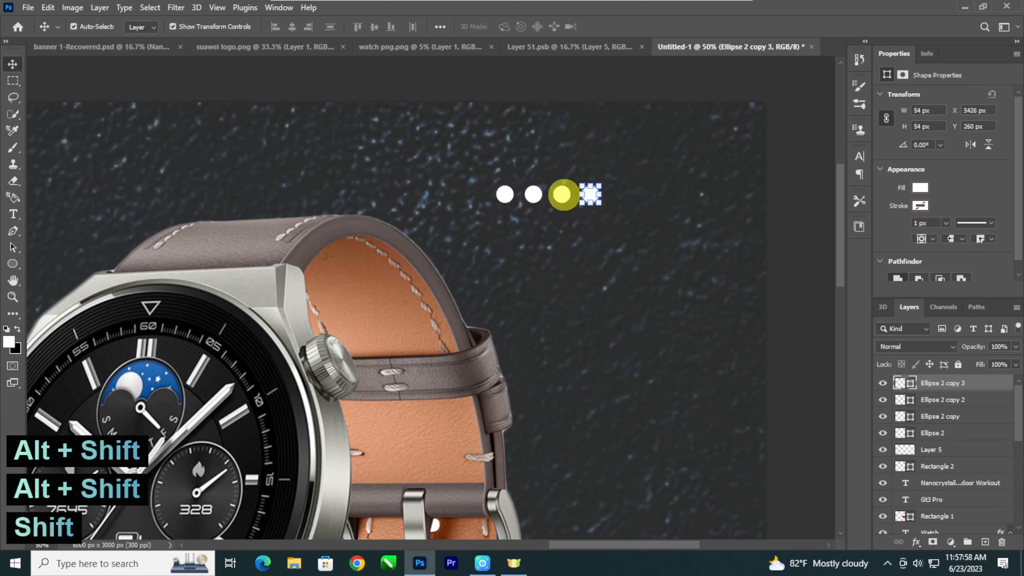
{"action": "left_click", "coordinate": [532, 195], "text": "shift"}
{"action": "left_click", "coordinate": [504, 195], "text": "shift"}
{"action": "key", "text": "ctrl+e"}
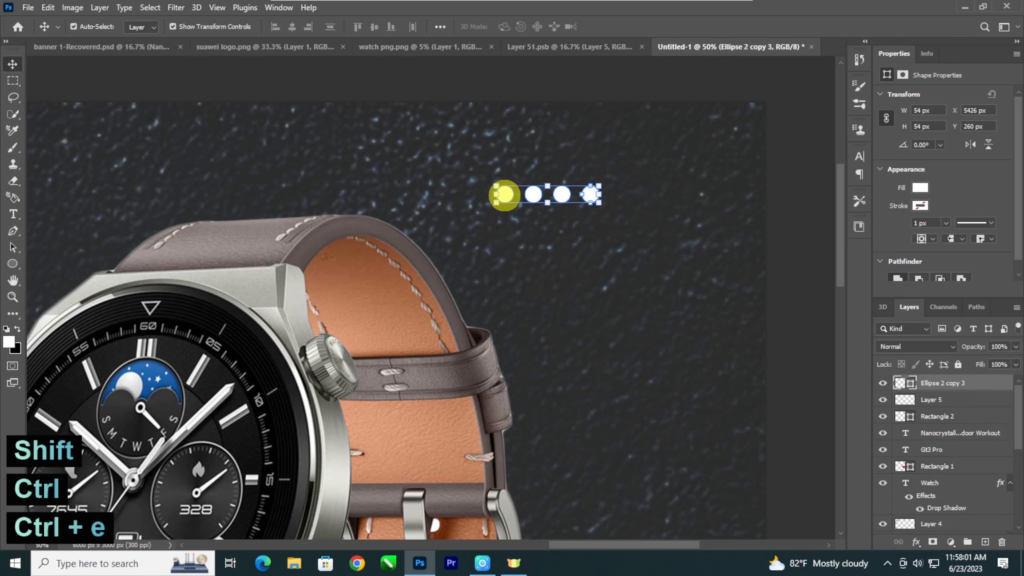
Duplicate the dot row three times downward and merge all rows into a single 4 × 4 dot grid
{"action": "left_click_drag", "start_coordinate": [532, 195], "coordinate": [536, 278]}
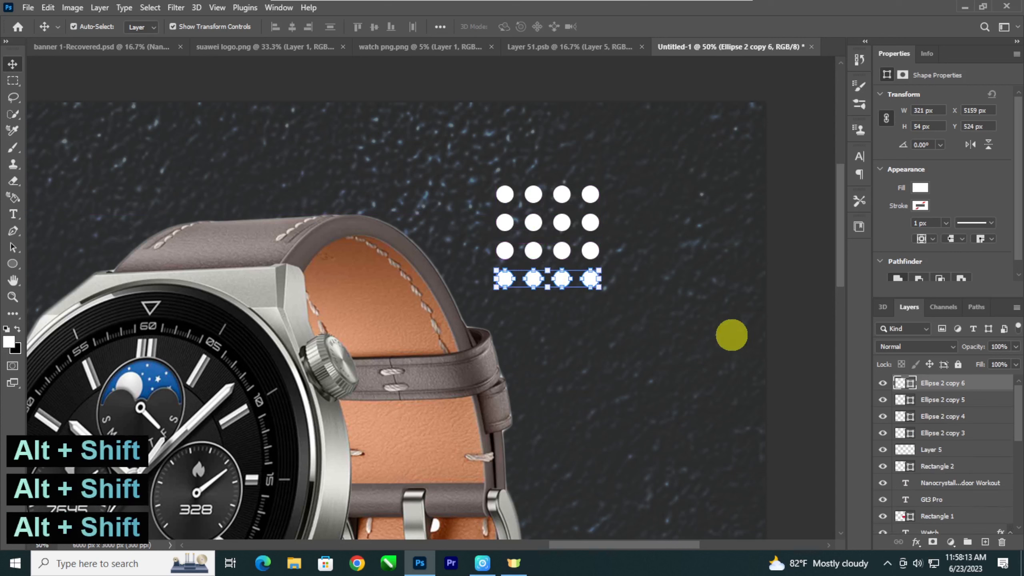
{"action": "left_click", "coordinate": [785, 364]}
{"action": "left_click", "coordinate": [586, 278], "text": "shift"}
{"action": "left_click", "coordinate": [590, 250], "text": "shift"}
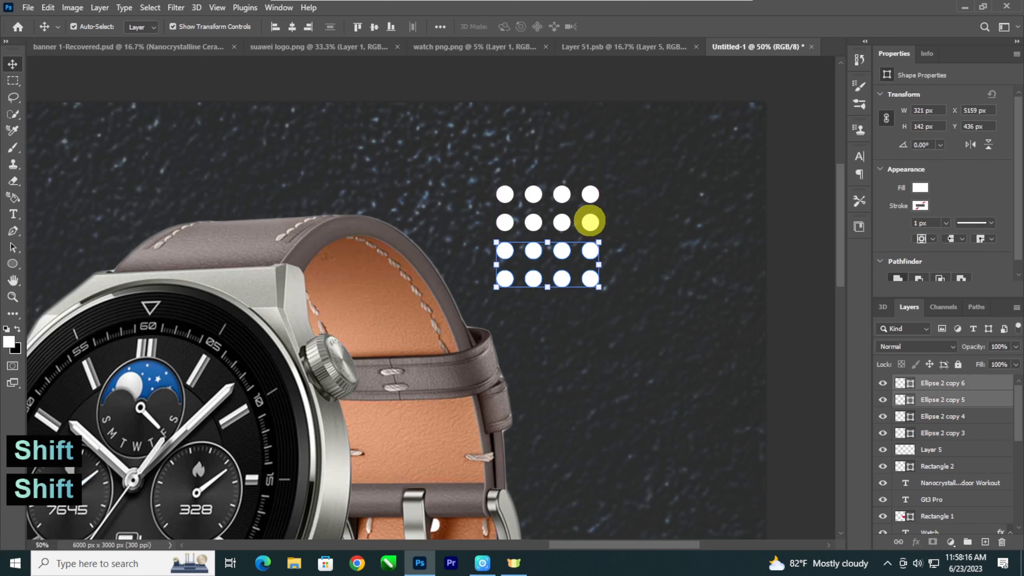
{"action": "left_click", "coordinate": [590, 222], "text": "shift"}
{"action": "key", "text": "ctrl+e"}
Move the dot grid into the banner's upper-right corner, at about X 5443 px, Y 79 px
{"action": "key", "text": "ctrl+minus"}
{"action": "key", "text": "ctrl+minus"}
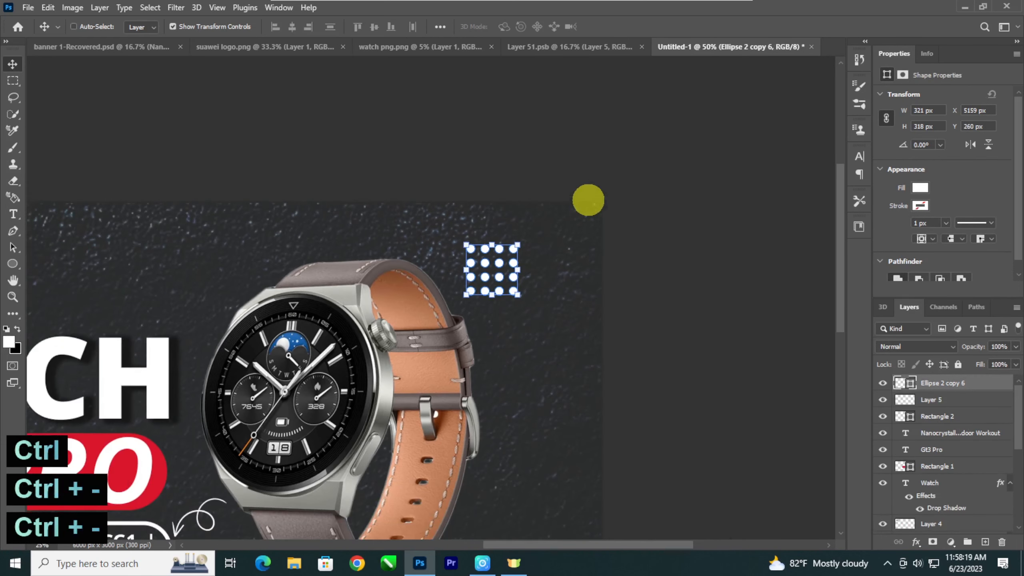
{"action": "left_click_drag", "start_coordinate": [502, 263], "coordinate": [548, 234]}
{"action": "left_click", "coordinate": [651, 285]}
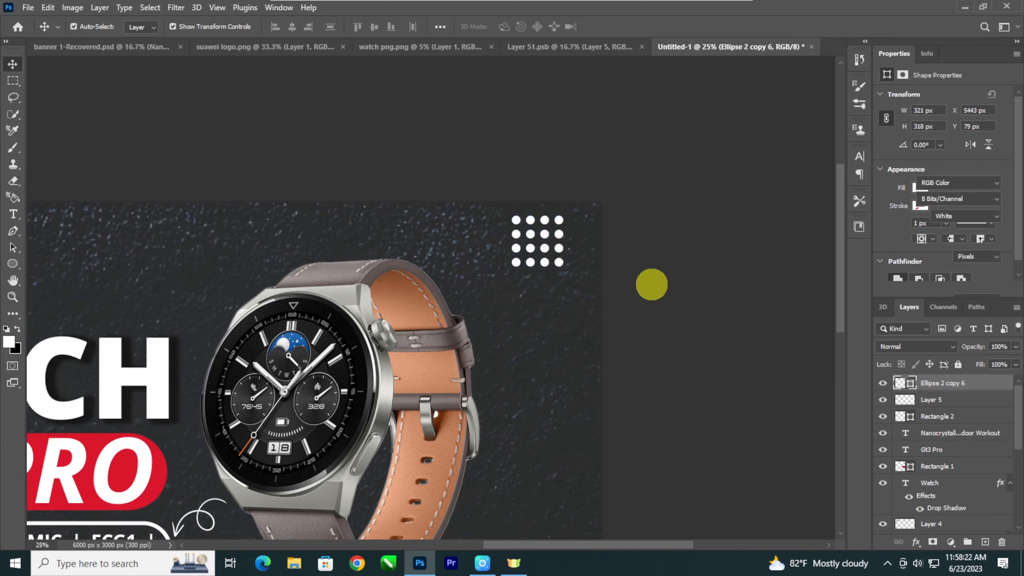
{"action": "key", "text": "ctrl+minus"}
{"action": "key", "text": "ctrl+minus"}
{"action": "key", "text": "ctrl+minus"}
Draw a white 60 px circle near the banner's lower-left edge, at about X 136 px, Y 2319 px
{"action": "key", "text": "ctrl+plus"}
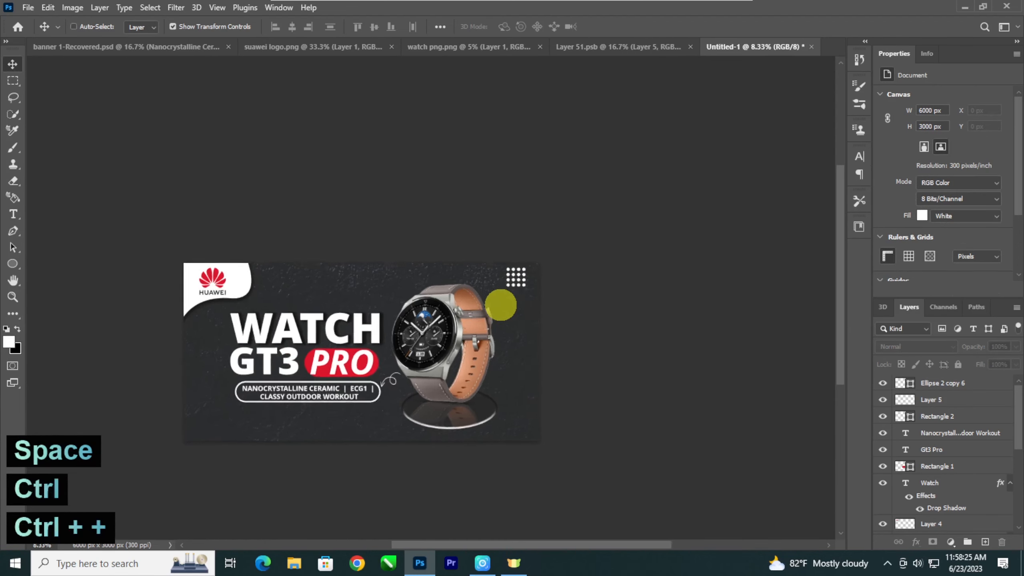
{"action": "key", "text": "ctrl+plus"}
{"action": "left_click_drag", "start_coordinate": [436, 299], "coordinate": [534, 236]}
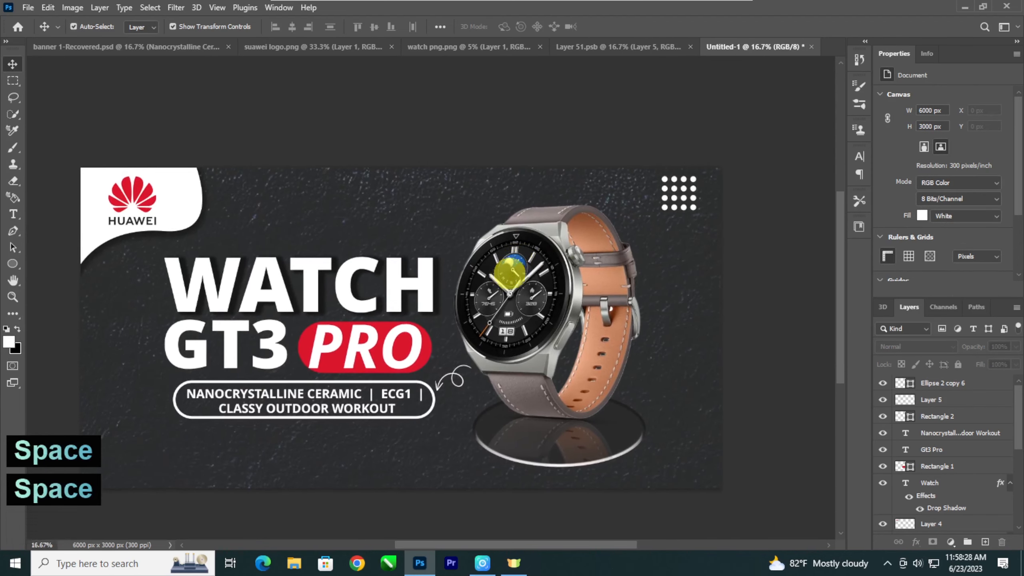
{"action": "left_click_drag", "start_coordinate": [506, 270], "coordinate": [621, 228]}
{"action": "key", "text": "ctrl+plus"}
{"action": "left_click_drag", "start_coordinate": [588, 423], "coordinate": [572, 283]}
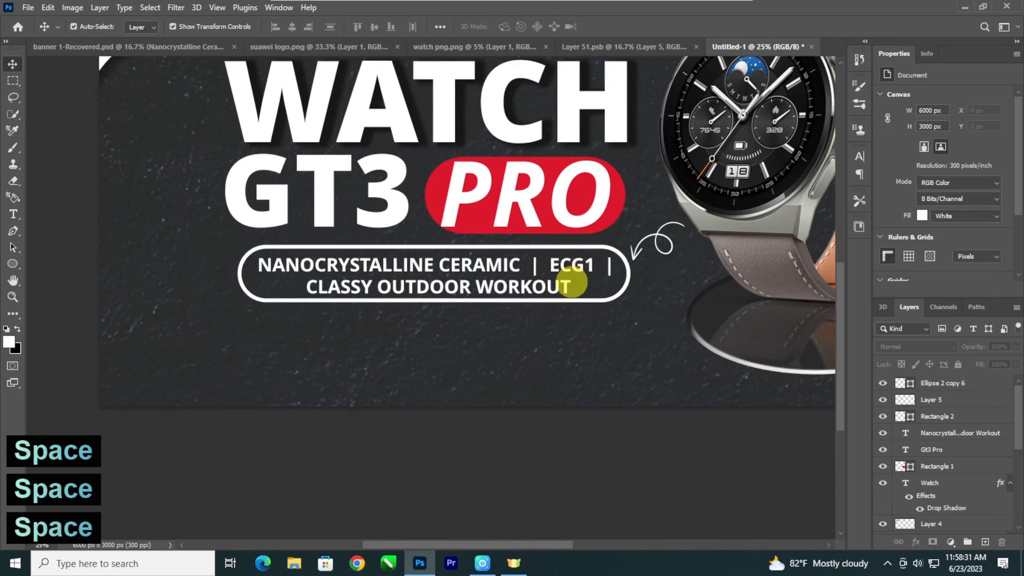
{"action": "left_click", "coordinate": [13, 263]}
{"action": "key", "text": "ctrl+plus"}
{"action": "mouse_move", "coordinate": [80, 286]}
{"action": "left_mouse_down"}
{"action": "mouse_move", "coordinate": [194, 312]}
{"action": "mouse_move", "coordinate": [181, 332]}
{"action": "left_mouse_up"}
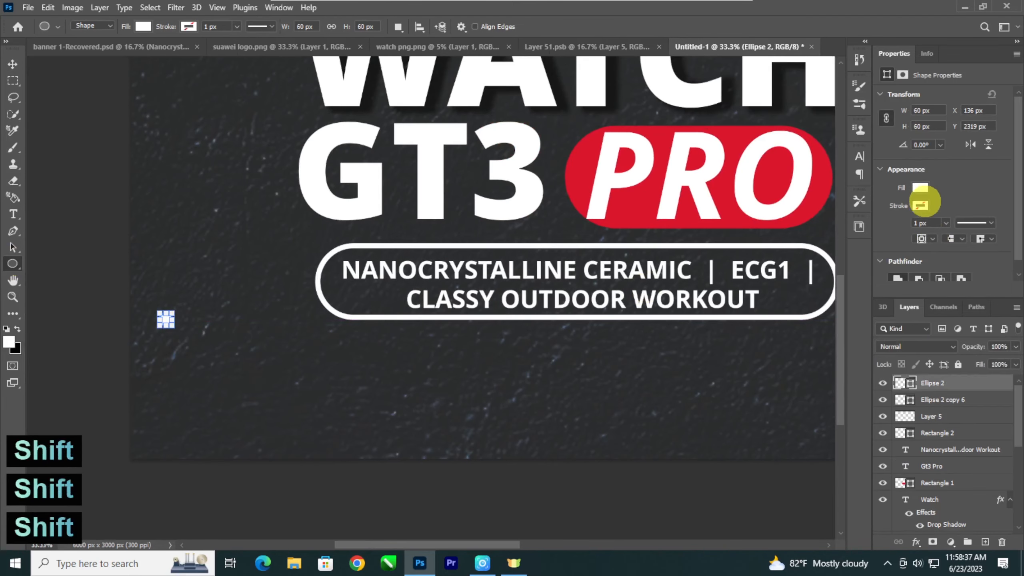
Duplicate the new circle horizontally to its right, at about X 230 px, and merge the pair into one shape
{"action": "left_click", "coordinate": [12, 63]}
{"action": "key", "text": "ctrl+plus"}
{"action": "left_click_drag", "start_coordinate": [144, 224], "coordinate": [266, 217]}
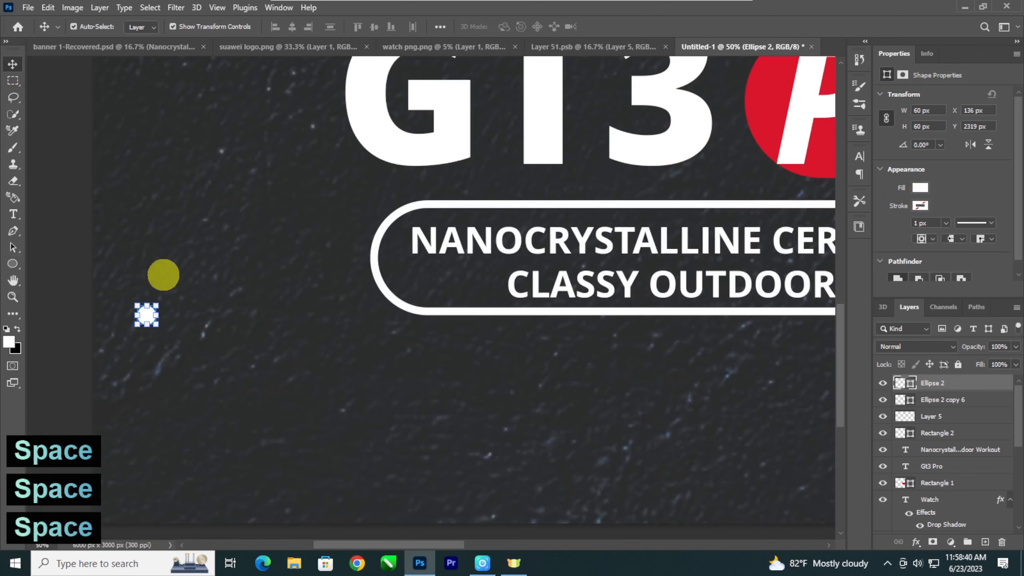
{"action": "left_click", "coordinate": [138, 320]}
{"action": "left_click_drag", "start_coordinate": [138, 319], "coordinate": [174, 315]}
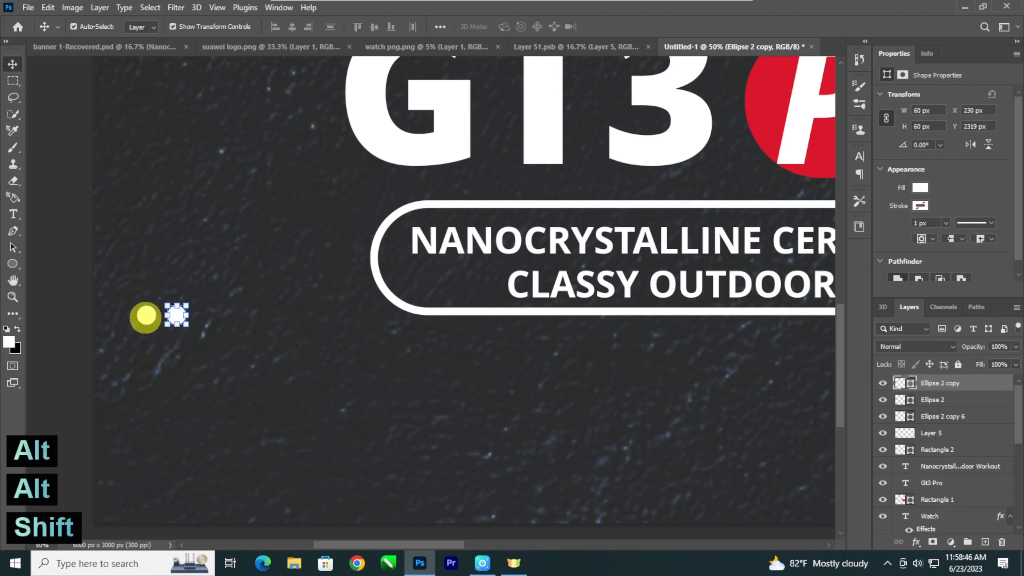
{"action": "left_click", "coordinate": [147, 315], "text": "shift"}
{"action": "key", "text": "ctrl+e"}
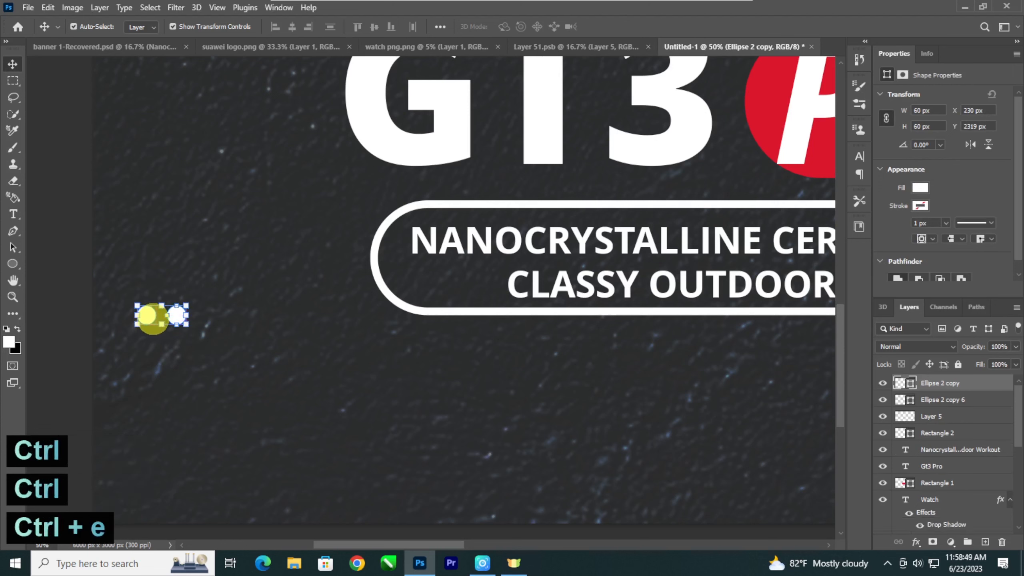
Duplicate the circle pair four times downward with even spacing and merge all five rows into one dot column shape
{"action": "left_click_drag", "start_coordinate": [147, 317], "coordinate": [146, 435]}
{"action": "left_click", "coordinate": [147, 409], "text": "shift"}
{"action": "left_click", "coordinate": [146, 377], "text": "shift"}
{"action": "left_click", "coordinate": [146, 346], "text": "shift"}
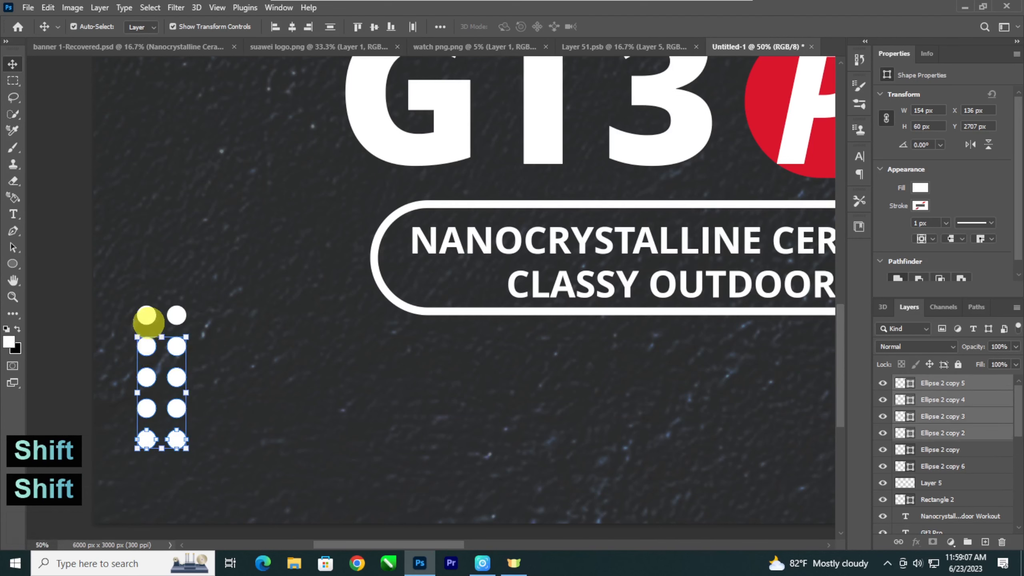
{"action": "left_click", "coordinate": [148, 317], "text": "shift"}
{"action": "key", "text": "ctrl+e"}
Nudge the lower-left dot pattern slightly down and to the left, and deselect it
{"action": "key", "text": "ctrl+minus"}
{"action": "key", "text": "ctrl+minus"}
{"action": "key", "text": "ctrl+minus"}
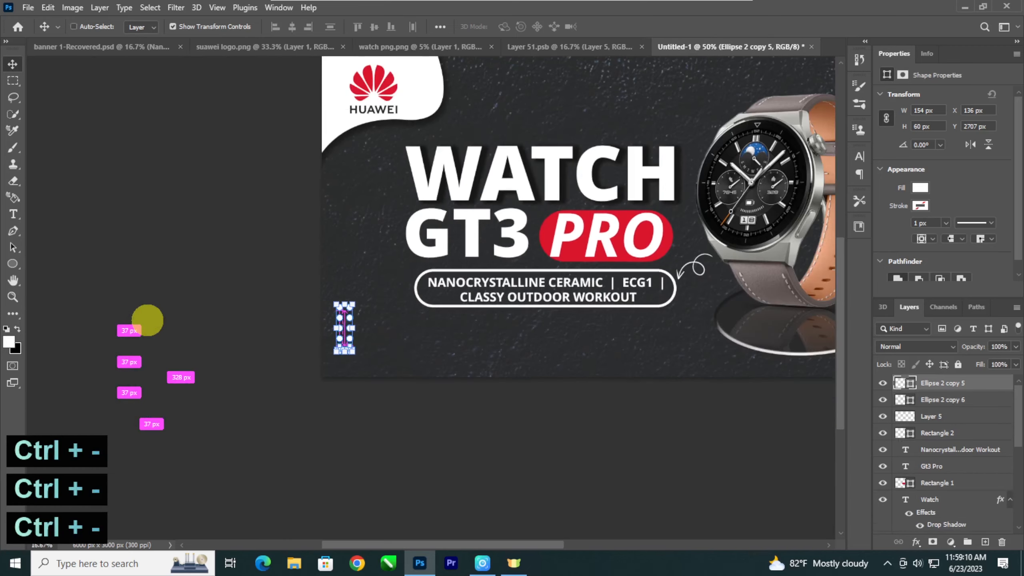
{"action": "key", "text": "Down"}
{"action": "key", "text": "Left"}
{"action": "key", "text": "Left"}
{"action": "key", "text": "Left"}
{"action": "left_click", "coordinate": [148, 321]}
Draw a three-sided polygon about 292 × 253 px beside the GT3 text with the Polygon tool
{"action": "key", "text": "ctrl+minus"}
{"action": "key", "text": "ctrl+minus"}
{"action": "key", "text": "ctrl+minus"}
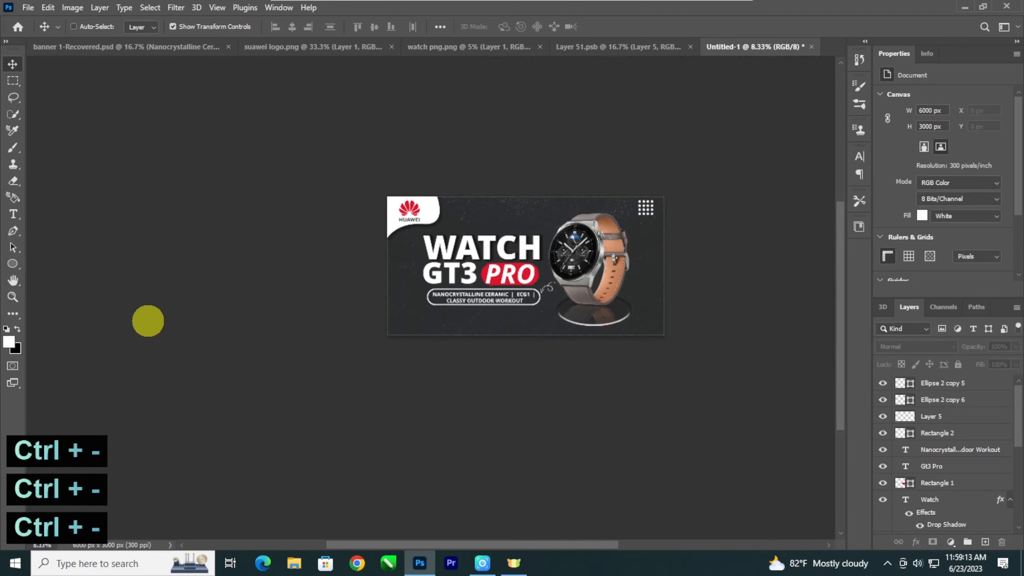
{"action": "key", "text": "ctrl+plus"}
{"action": "key", "text": "ctrl+plus"}
{"action": "key", "text": "ctrl+plus"}
{"action": "key", "text": "ctrl+plus"}
{"action": "key", "text": "ctrl+space"}
{"action": "key", "text": "space"}
{"action": "left_click_drag", "start_coordinate": [413, 291], "coordinate": [262, 358]}
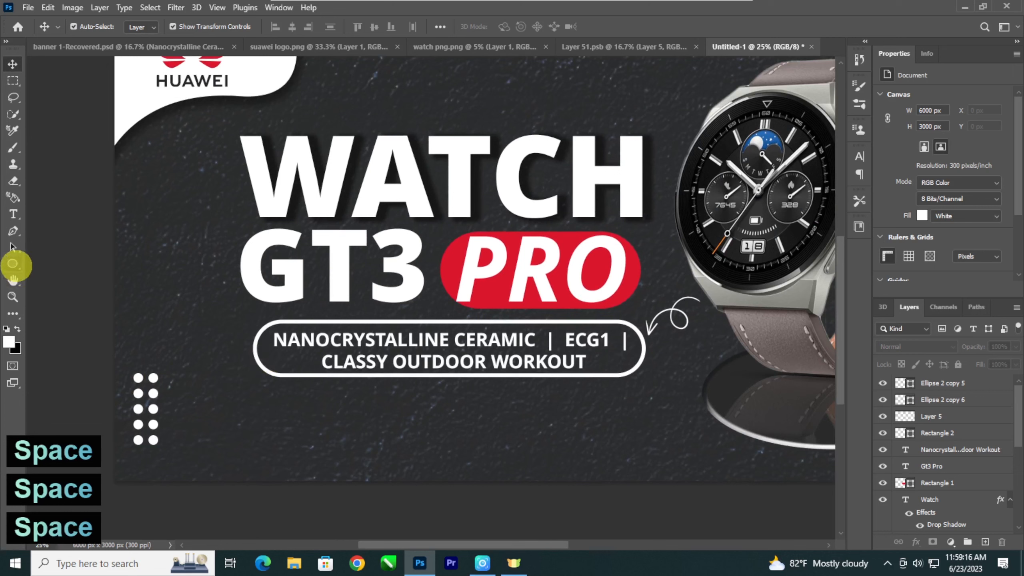
{"action": "right_click", "coordinate": [15, 265]}
{"action": "left_click", "coordinate": [51, 275]}
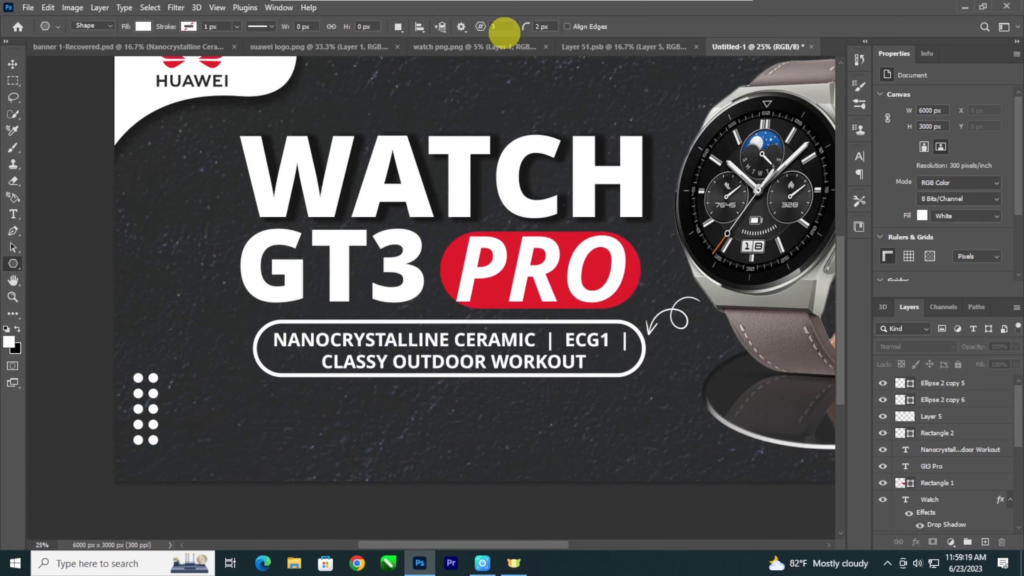
{"action": "left_click_drag", "start_coordinate": [173, 275], "coordinate": [213, 345]}
Remove the triangle's fill and give it a white stroke of 23.79 px
{"action": "left_click", "coordinate": [919, 188]}
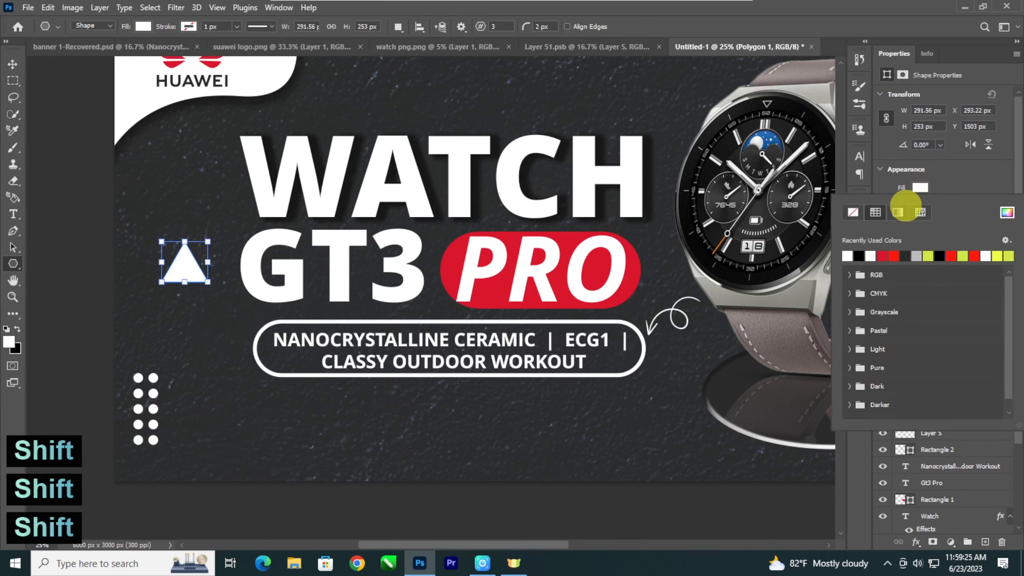
{"action": "left_click", "coordinate": [852, 212]}
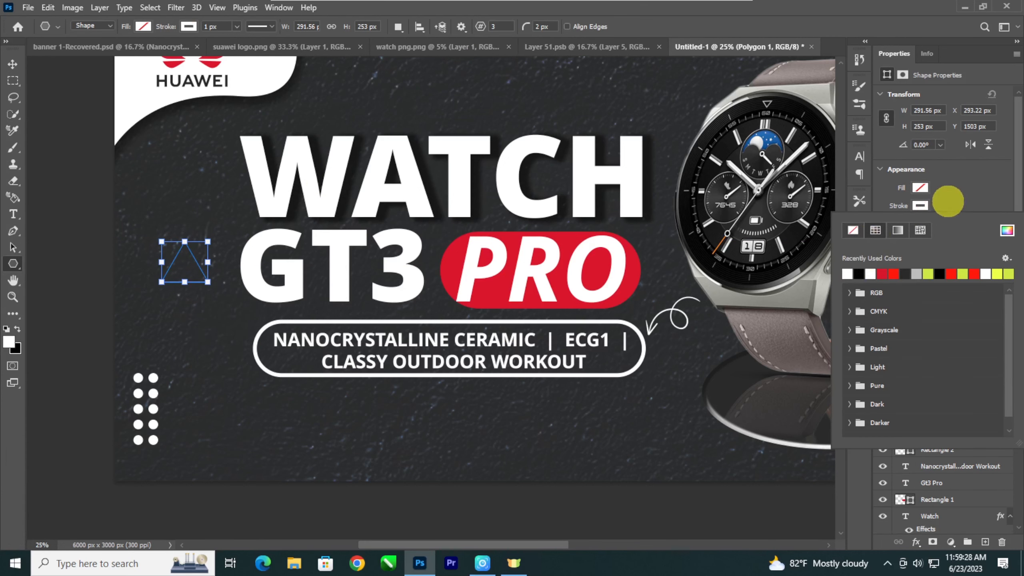
{"action": "left_click", "coordinate": [947, 201]}
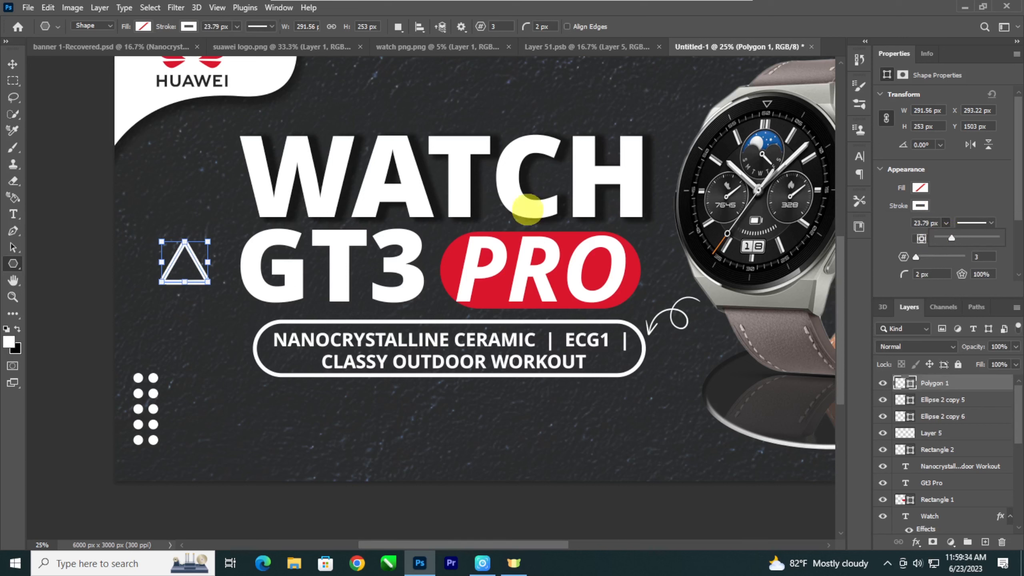
Rotate the triangle by 30.4° so it points left, and place it near the banner's left edge above the dots
{"action": "key", "text": "ctrl+t"}
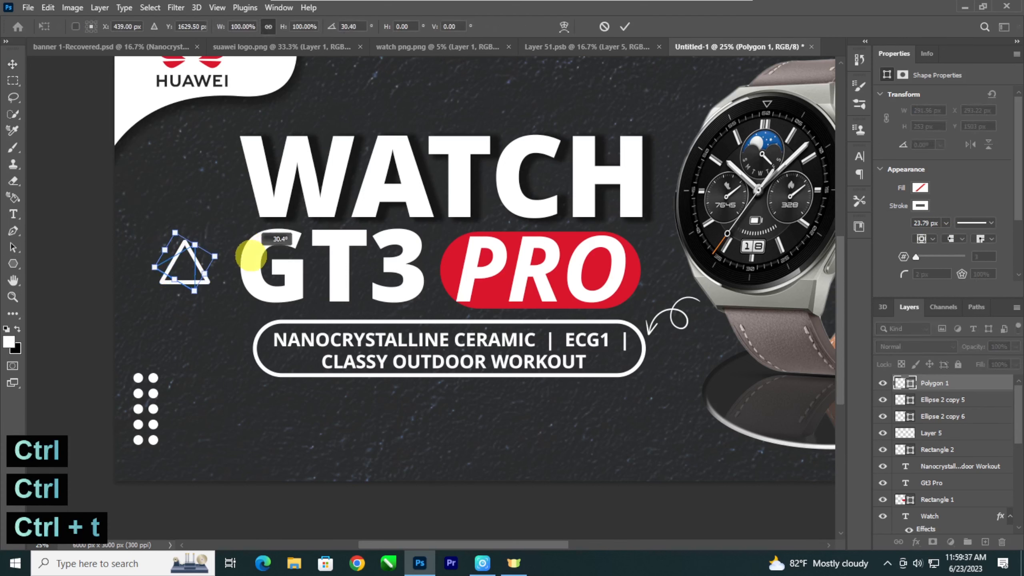
{"action": "key", "text": "Return"}
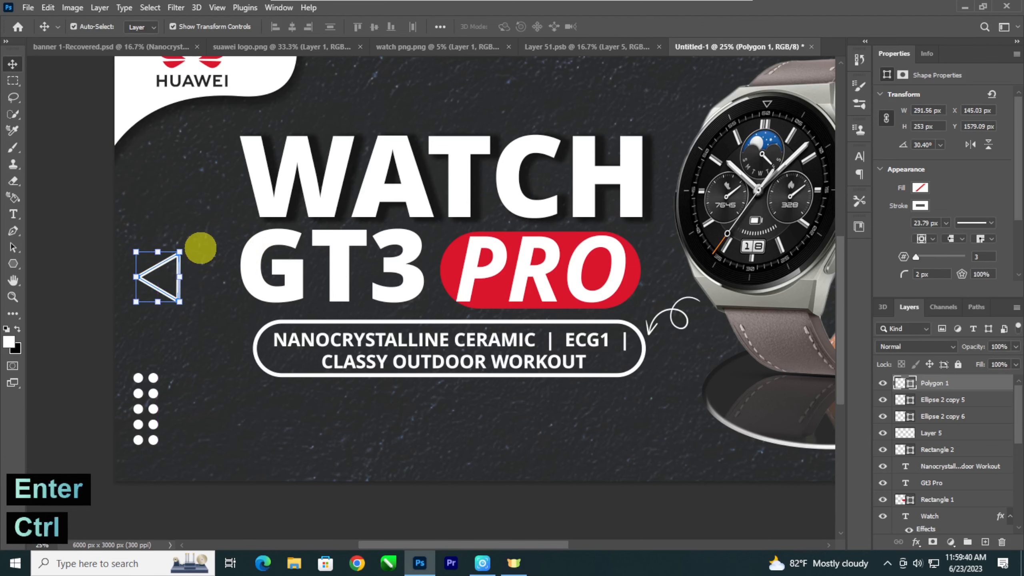
{"action": "key", "text": "ctrl+minus"}
{"action": "key", "text": "ctrl+minus"}
{"action": "key", "text": "ctrl+minus"}
{"action": "key", "text": "ctrl+minus"}
{"action": "left_click", "coordinate": [200, 247]}
Duplicate the outlined triangle and place the copy above the WATCH heading near the banner's top edge
{"action": "key", "text": "ctrl+plus"}
{"action": "key", "text": "ctrl+plus"}
{"action": "key", "text": "ctrl+plus"}
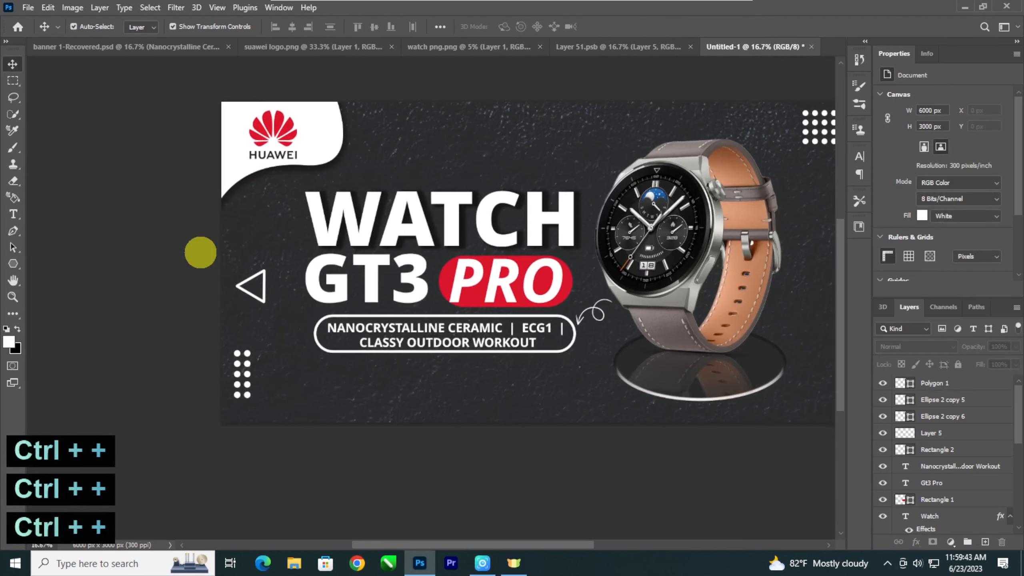
{"action": "key", "text": "space"}
{"action": "left_click_drag", "start_coordinate": [284, 285], "coordinate": [498, 149]}
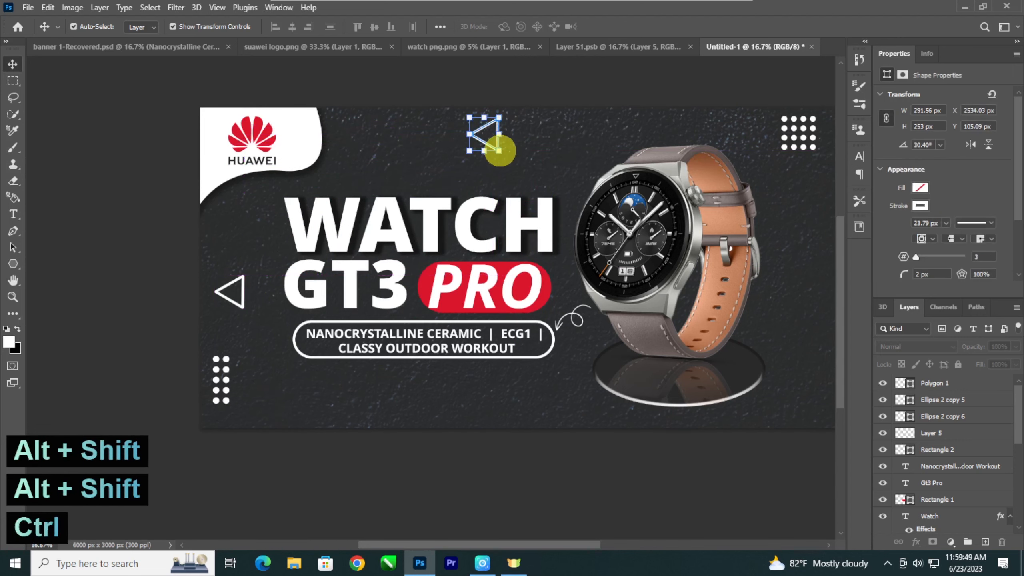
Scale the triangle copy to about 84% and rotate it about 29° so it points downward
{"action": "key", "text": "ctrl+t"}
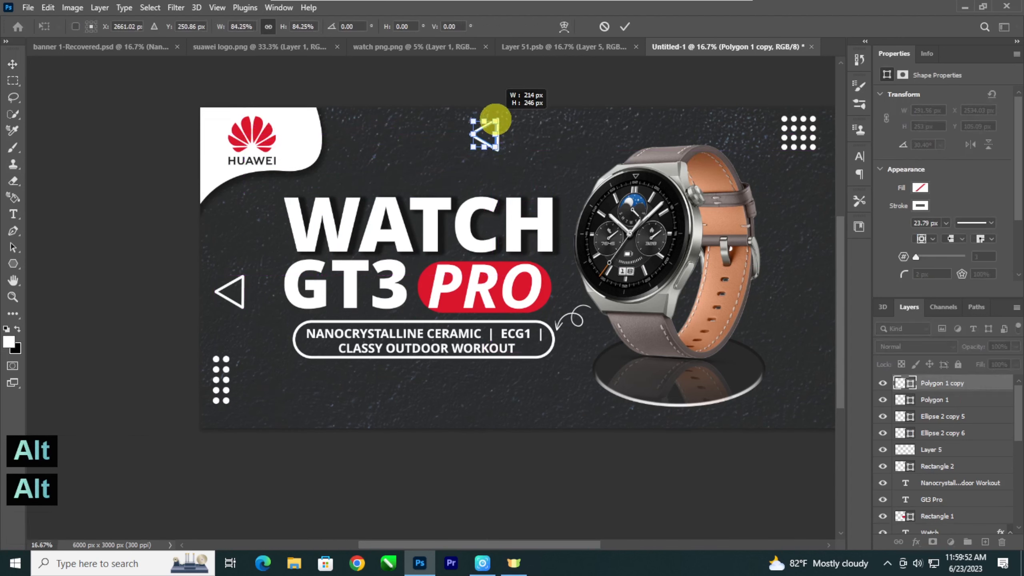
{"action": "key", "text": "Return"}
{"action": "left_click_drag", "start_coordinate": [508, 124], "coordinate": [514, 137]}
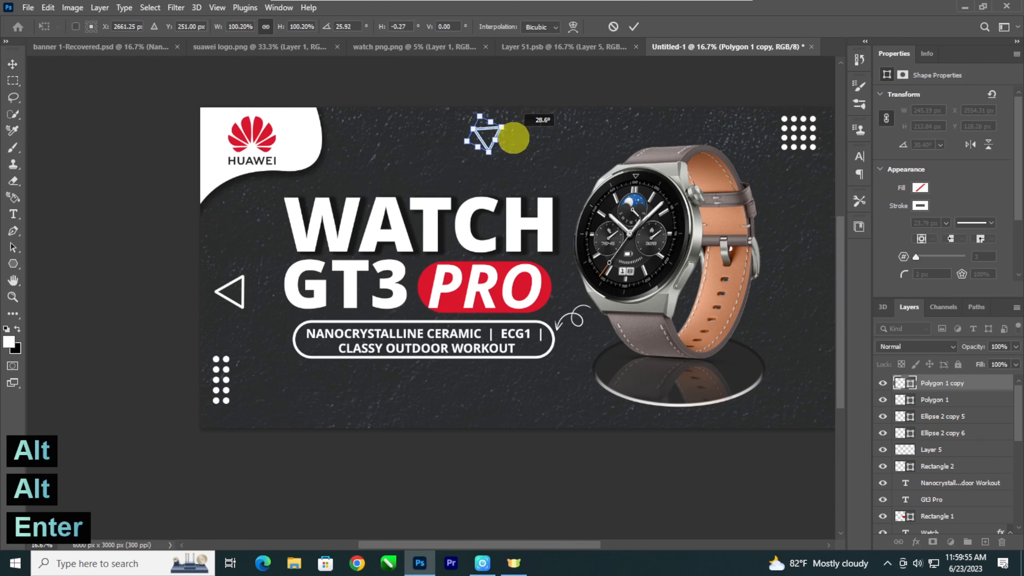
{"action": "left_click", "coordinate": [513, 138], "text": "ctrl"}
{"action": "key", "text": "ctrl+minus"}
{"action": "key", "text": "ctrl+minus"}
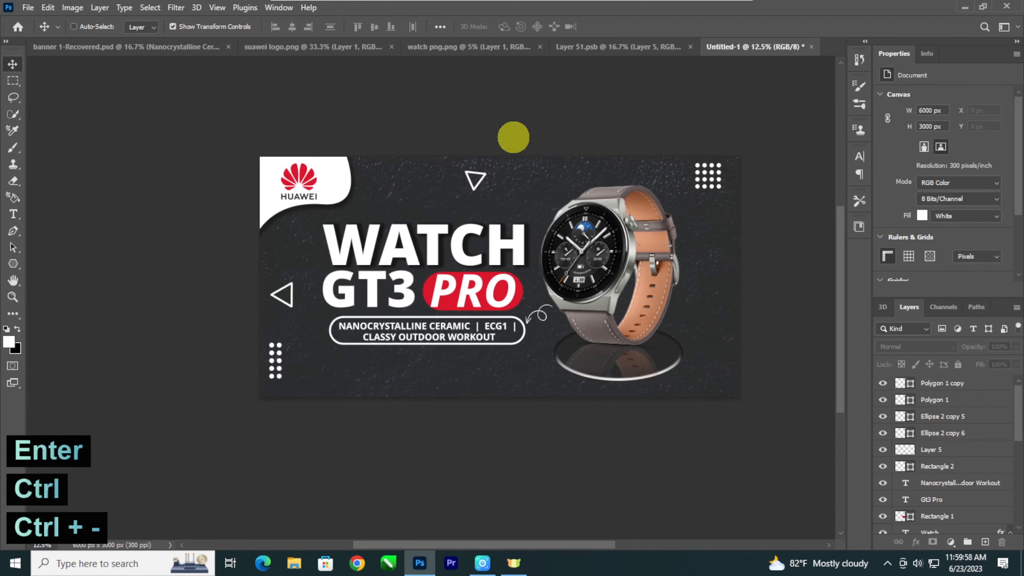
{"action": "key", "text": "ctrl+plus"}
{"action": "key", "text": "ctrl+plus"}
{"action": "left_click_drag", "start_coordinate": [511, 132], "coordinate": [422, 105]}
{"action": "key", "text": "space"}
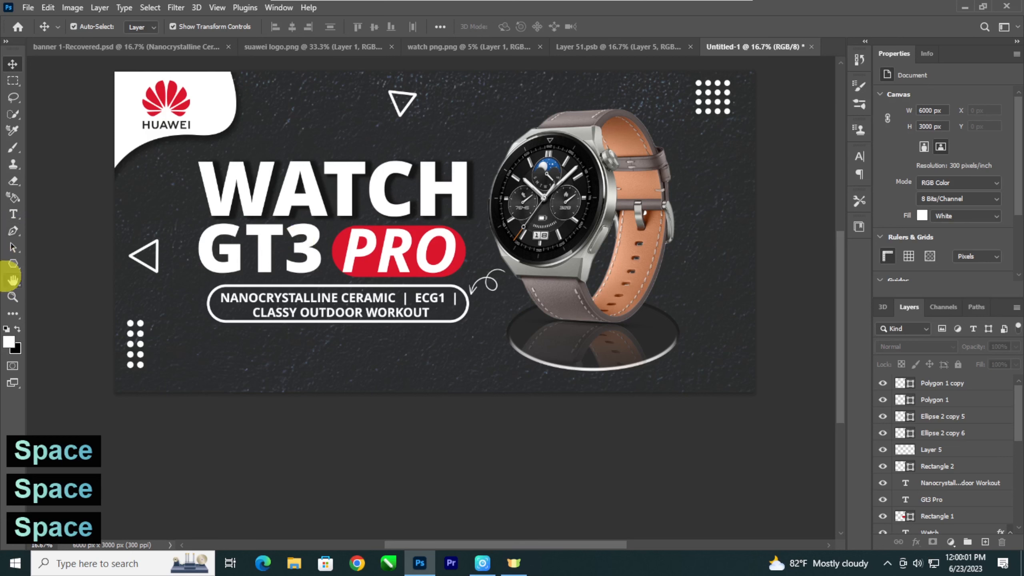
Draw a 150 px circle below the tagline box, remove its fill and give it a white stroke of 15.6 px
{"action": "right_click", "coordinate": [13, 264]}
{"action": "left_click", "coordinate": [44, 271]}
{"action": "left_click_drag", "start_coordinate": [274, 354], "coordinate": [301, 371]}
{"action": "left_click", "coordinate": [919, 187]}
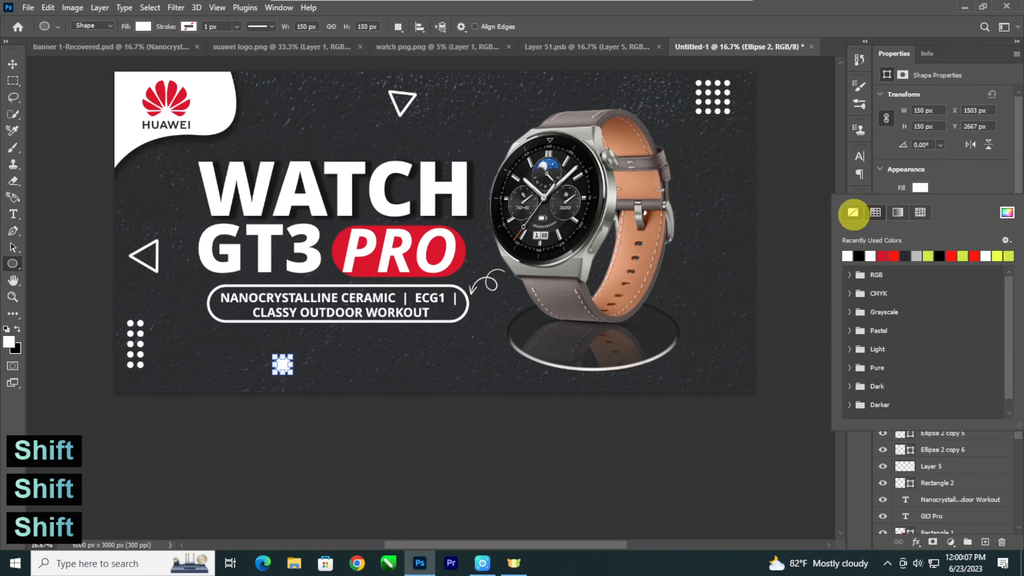
{"action": "left_click", "coordinate": [920, 205]}
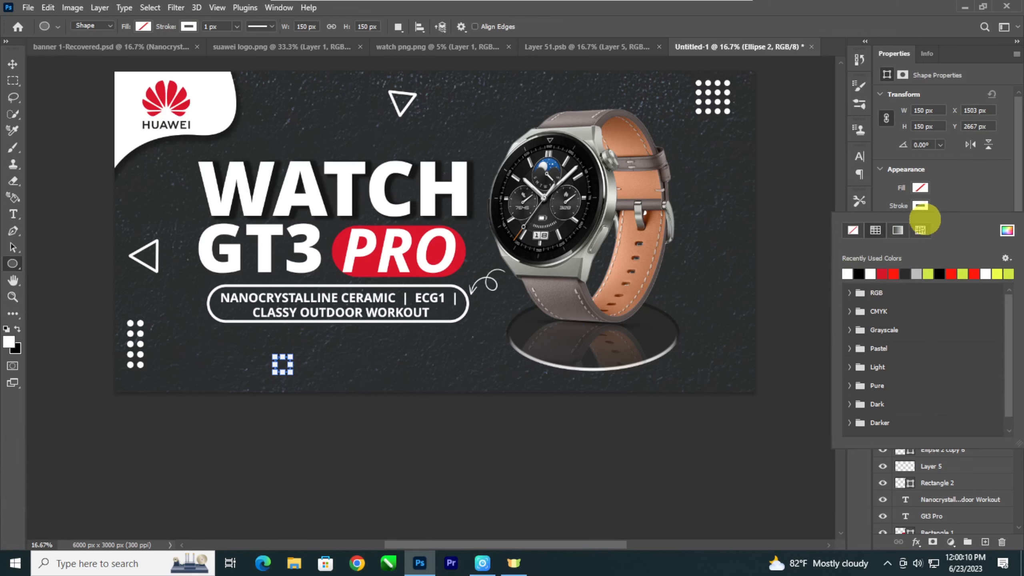
{"action": "left_click", "coordinate": [942, 203]}
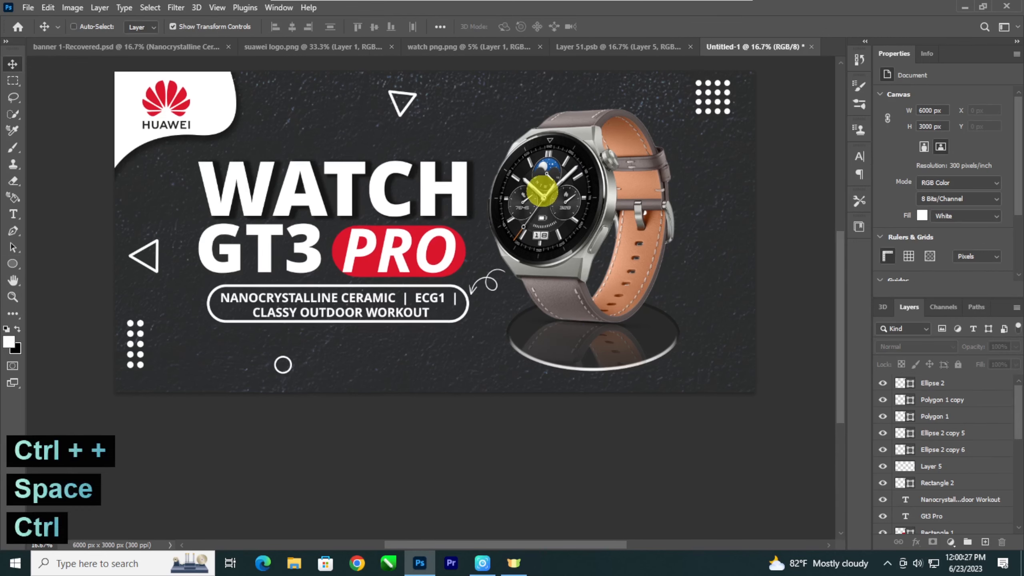
Set the stroke width of the outlined triangle above the WATCH heading to 15 px
{"action": "key", "text": "ctrl+plus"}
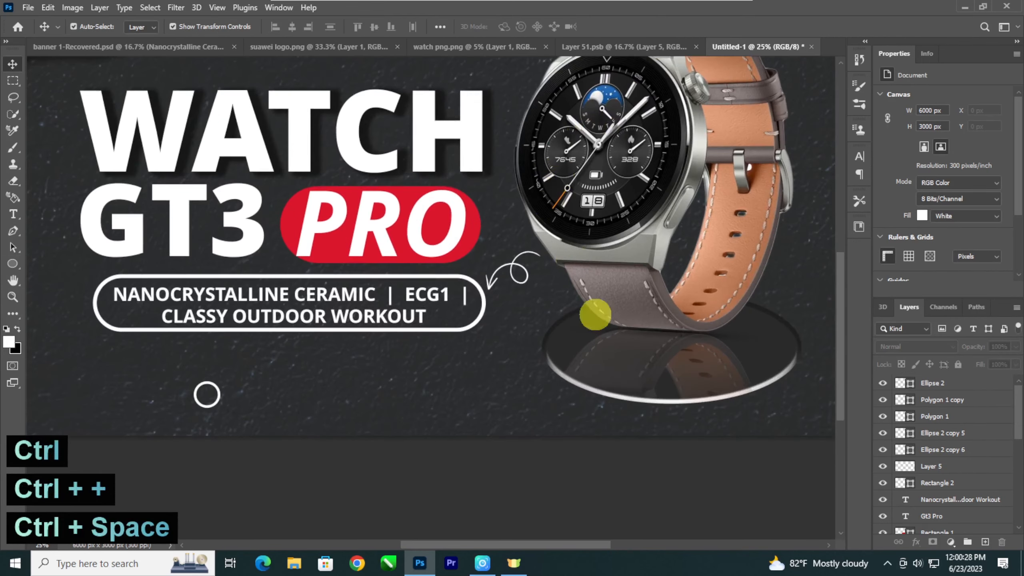
{"action": "mouse_move", "coordinate": [514, 137]}
{"action": "left_mouse_down"}
{"action": "mouse_move", "coordinate": [461, 153]}
{"action": "mouse_move", "coordinate": [617, 307]}
{"action": "left_mouse_up"}
{"action": "left_click", "coordinate": [450, 138]}
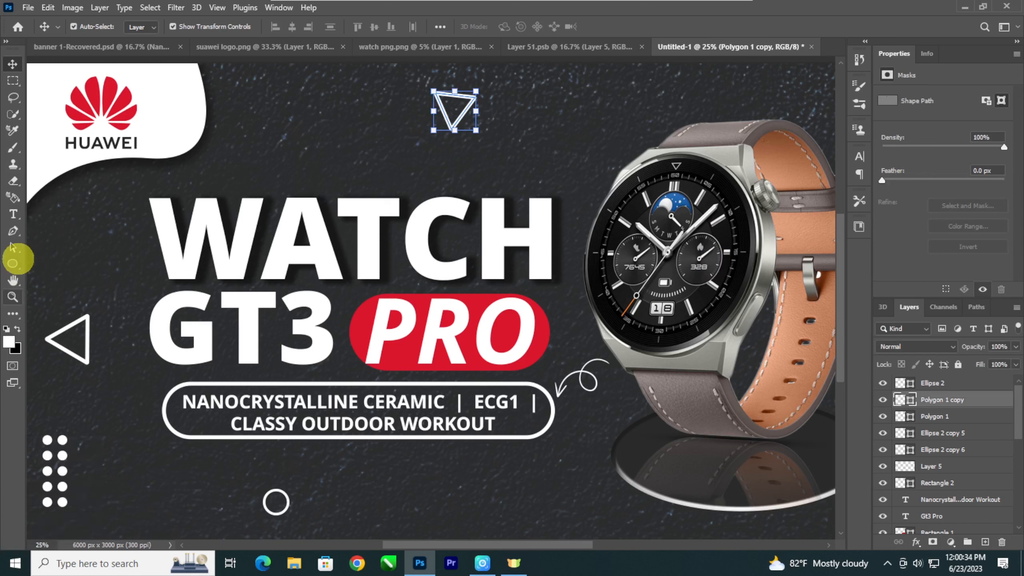
{"action": "left_click", "coordinate": [12, 247]}
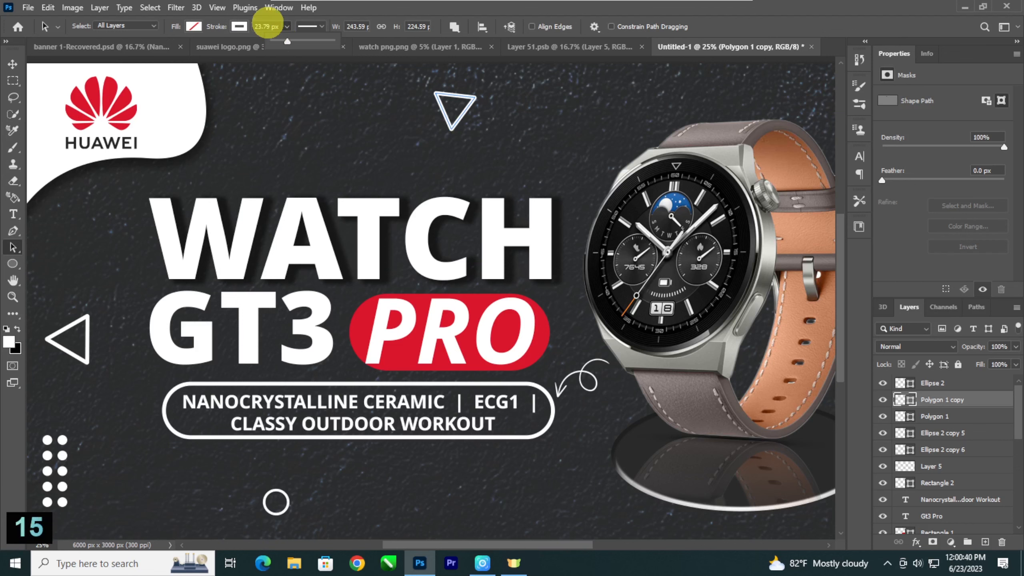
{"action": "key", "text": "BackSpace"}
{"action": "key", "text": "BackSpace"}
{"action": "key", "text": "BackSpace"}
{"action": "type", "text": "15"}
{"action": "key", "text": "Return"}
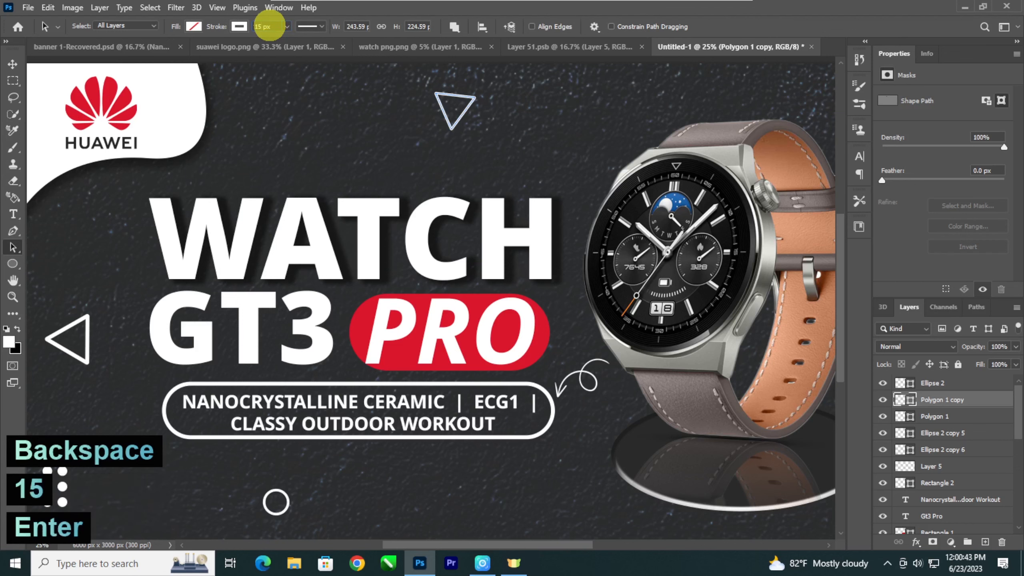
Set the stroke width of the triangle near the banner's left edge to 15 px
{"action": "key", "text": "space"}
{"action": "left_click_drag", "start_coordinate": [334, 224], "coordinate": [363, 216]}
{"action": "left_click", "coordinate": [112, 306]}
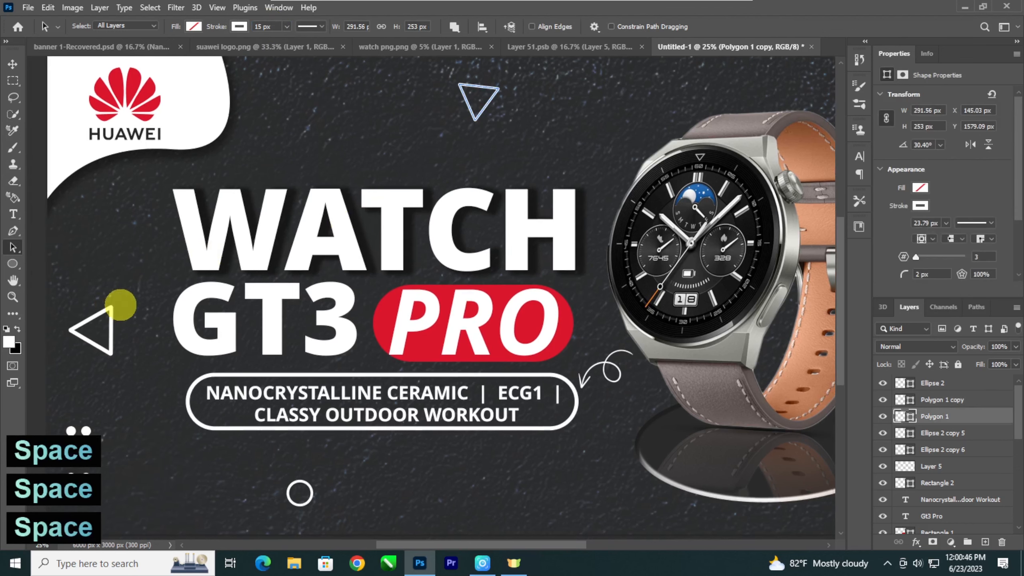
{"action": "key", "text": "Return"}
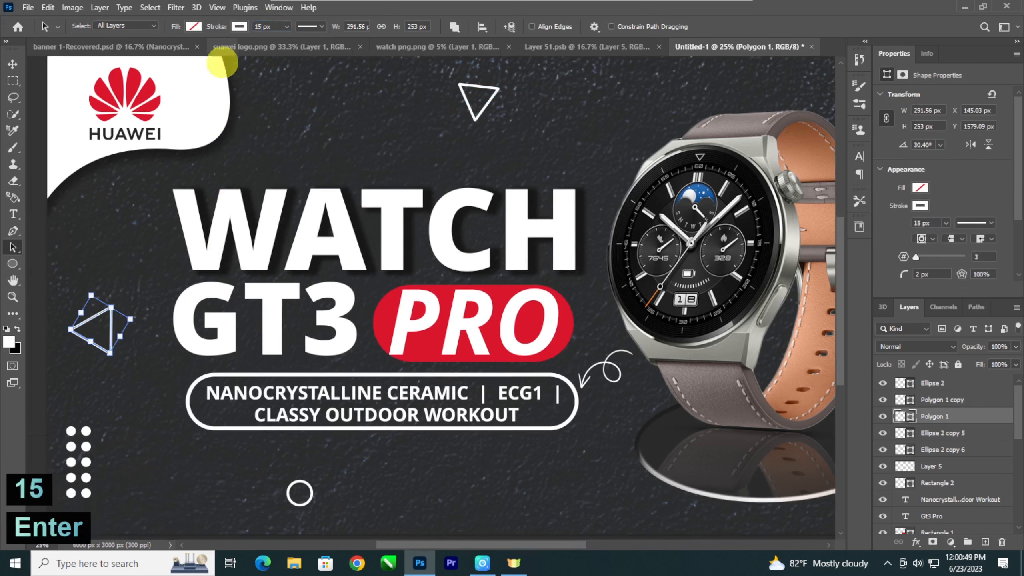
Check the small outlined circle's stroke settings and examine the overall banner layout at several zoom levels
{"action": "left_click", "coordinate": [299, 492]}
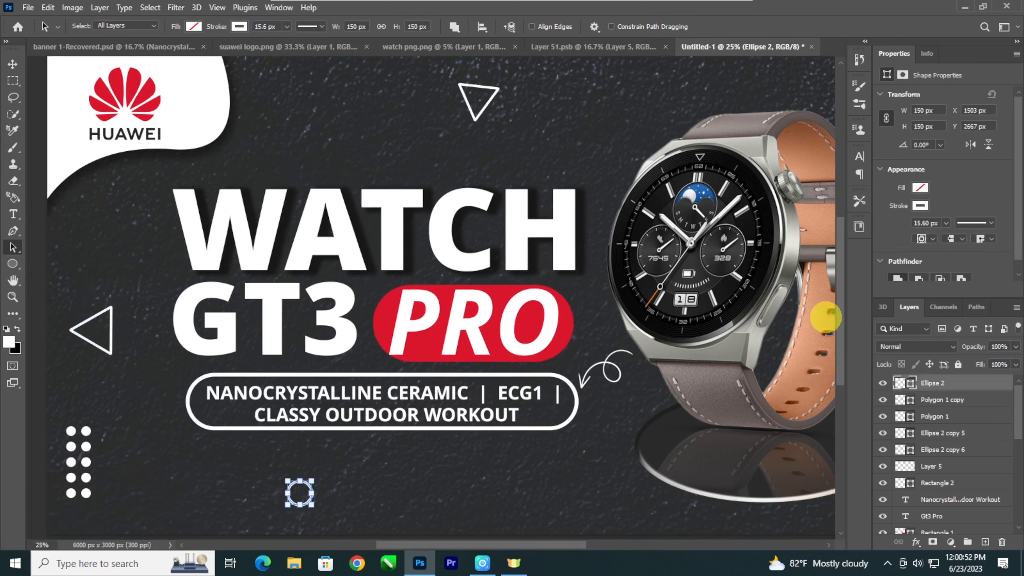
{"action": "key", "text": "ctrl+minus"}
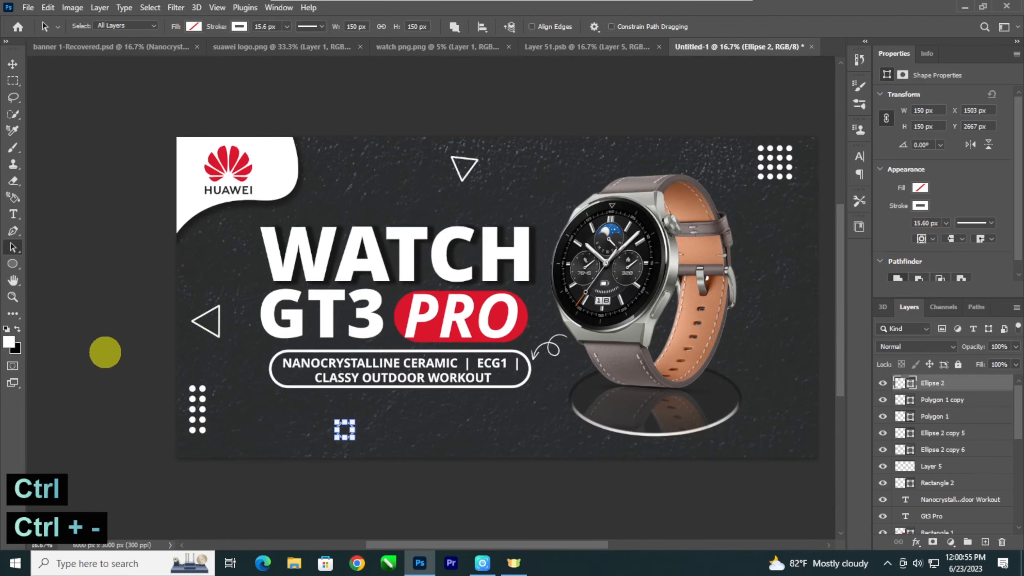
{"action": "key", "text": "ctrl+minus"}
{"action": "key", "text": "ctrl+minus"}
{"action": "key", "text": "ctrl+plus"}
{"action": "key", "text": "ctrl+plus"}
{"action": "key", "text": "ctrl+plus"}
{"action": "key", "text": "ctrl+space"}
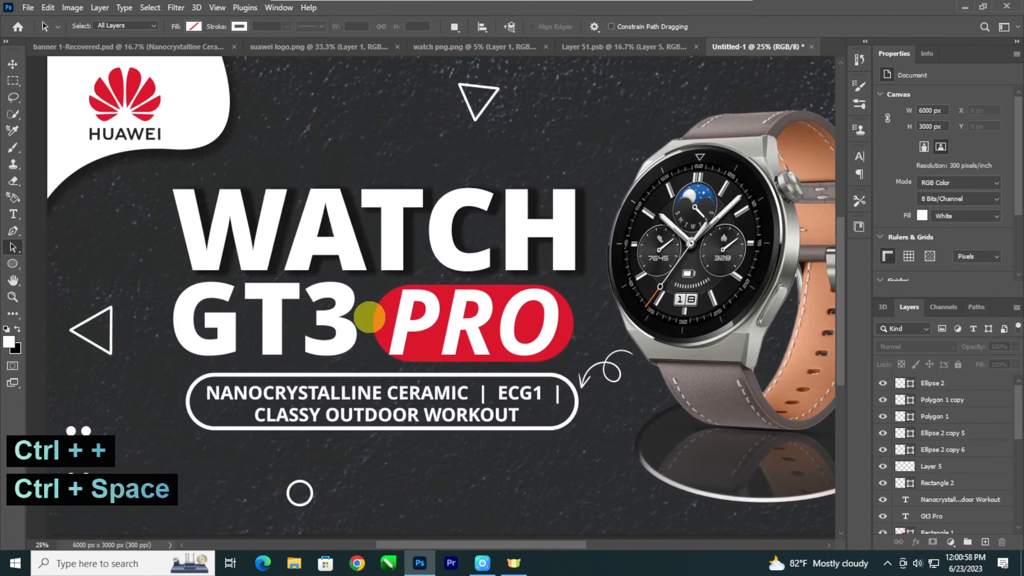
Draw a solid white circle about 456 px wide over the upper-left edge of the watch
{"action": "left_click_drag", "start_coordinate": [369, 317], "coordinate": [209, 319]}
{"action": "key", "text": "ctrl+plus"}
{"action": "left_click_drag", "start_coordinate": [343, 327], "coordinate": [232, 351]}
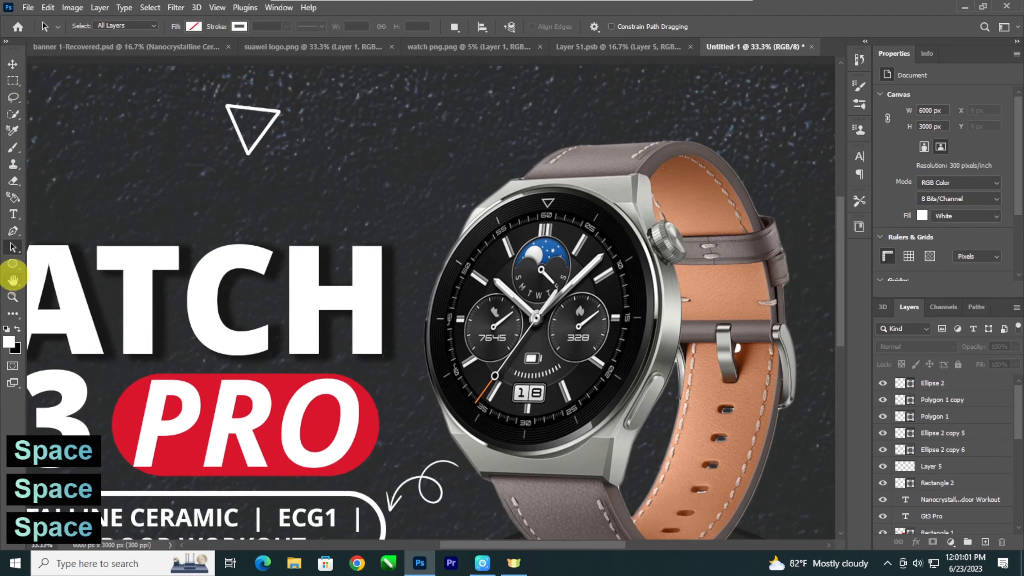
{"action": "left_click", "coordinate": [12, 265]}
{"action": "mouse_move", "coordinate": [418, 175]}
{"action": "left_mouse_down"}
{"action": "mouse_move", "coordinate": [473, 229]}
{"action": "mouse_move", "coordinate": [515, 301]}
{"action": "mouse_move", "coordinate": [542, 286]}
{"action": "mouse_move", "coordinate": [520, 278]}
{"action": "left_mouse_up"}
{"action": "left_click", "coordinate": [12, 64]}
{"action": "key", "text": "ctrl+minus"}
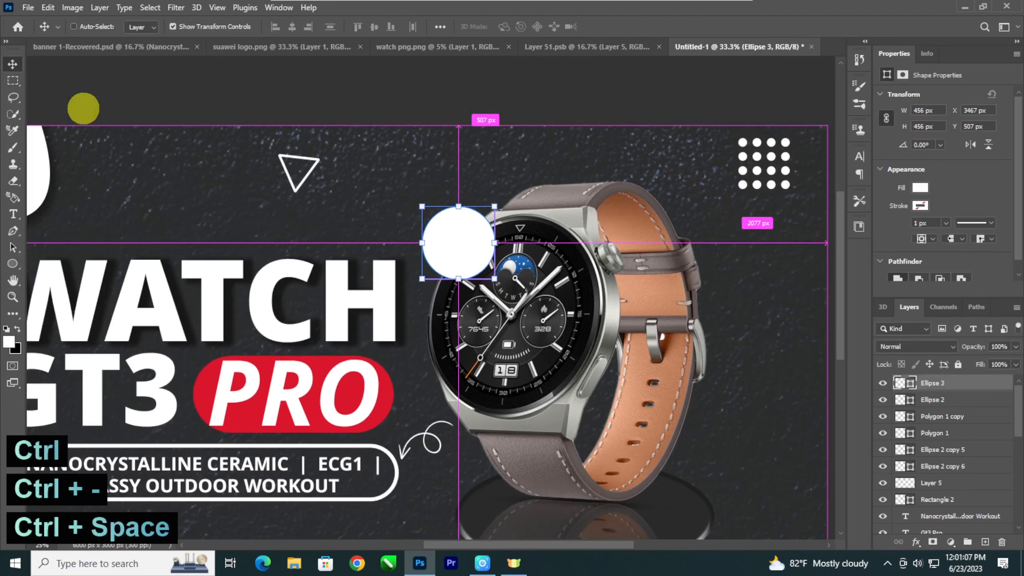
Move the white circle slightly up and left at the watch's upper-left edge and scale it to about 468 px
{"action": "left_click_drag", "start_coordinate": [82, 107], "coordinate": [37, 125]}
{"action": "key", "text": "ctrl+plus"}
{"action": "left_click_drag", "start_coordinate": [248, 266], "coordinate": [238, 296]}
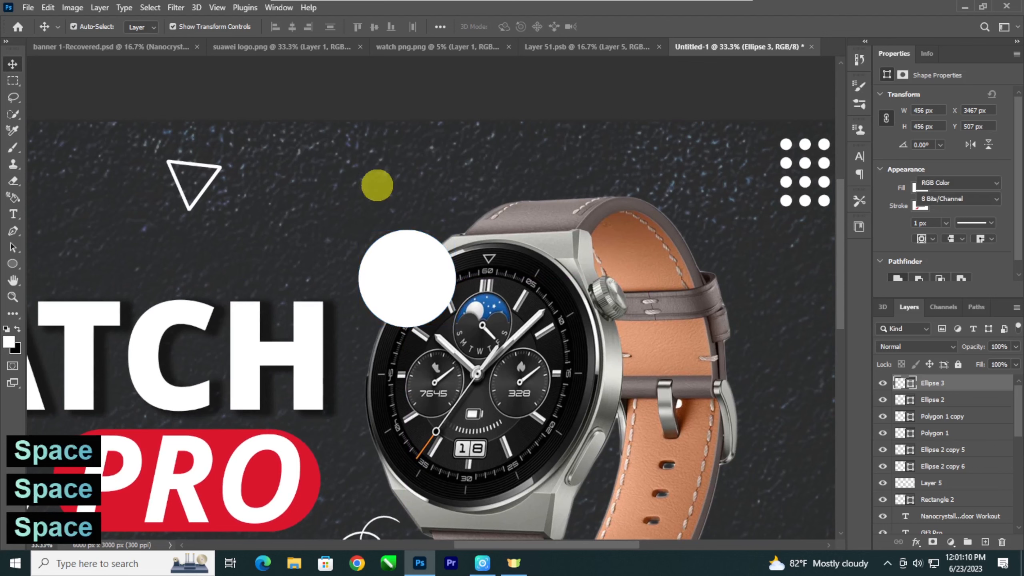
{"action": "left_click", "coordinate": [451, 231]}
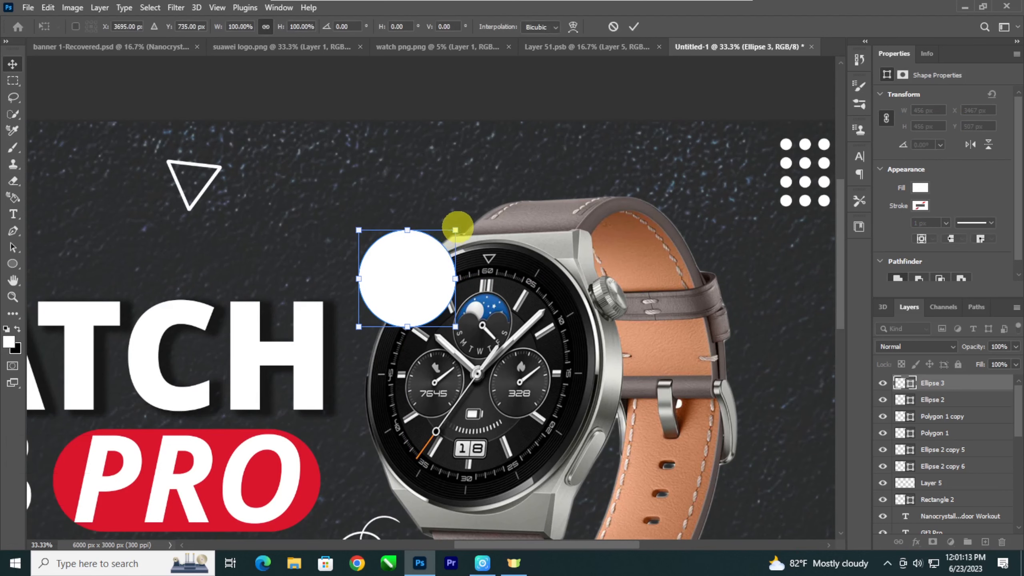
{"action": "left_click_drag", "start_coordinate": [424, 262], "coordinate": [393, 251]}
{"action": "key", "text": "Return"}
Duplicate the white circle and enlarge the copy from its center to about 540 px
{"action": "key", "text": "ctrl+j"}
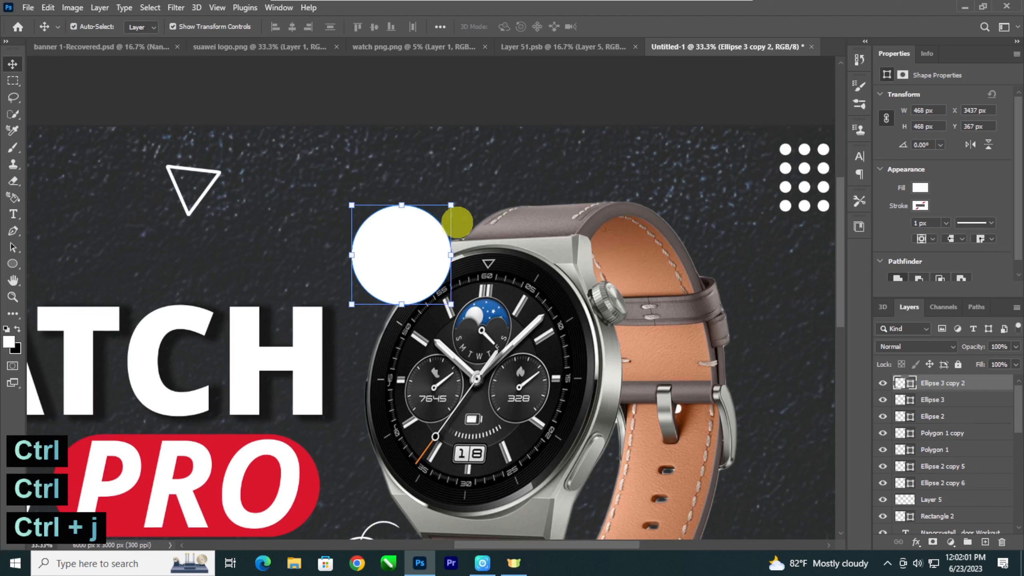
{"action": "left_click_drag", "start_coordinate": [451, 205], "coordinate": [459, 197]}
{"action": "key", "text": "Return"}
Remove the larger circle's fill and give it a white dotted stroke of 12.87 px
{"action": "left_click", "coordinate": [919, 187]}
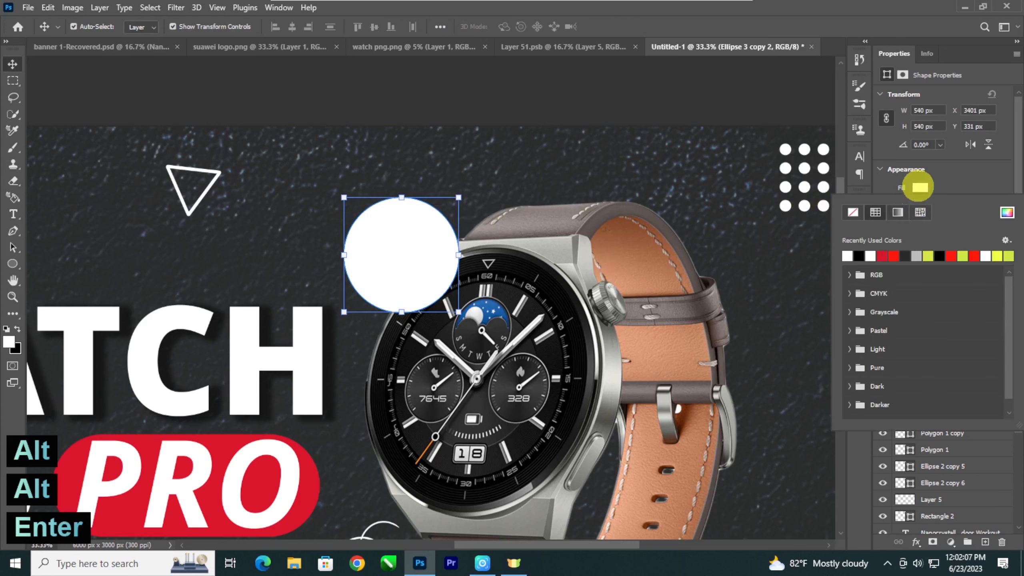
{"action": "left_click", "coordinate": [953, 190]}
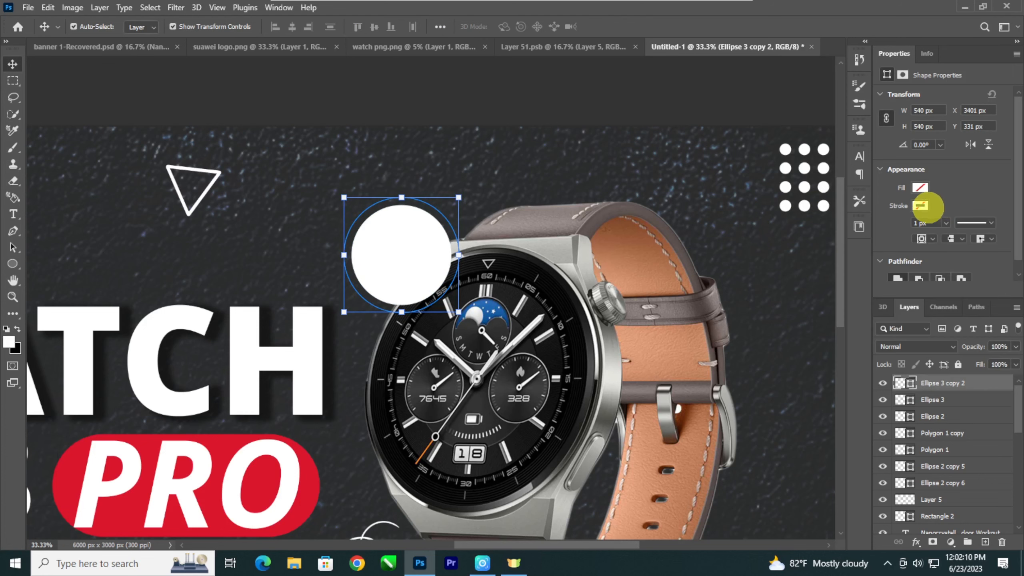
{"action": "left_click", "coordinate": [923, 205]}
{"action": "left_click", "coordinate": [955, 224]}
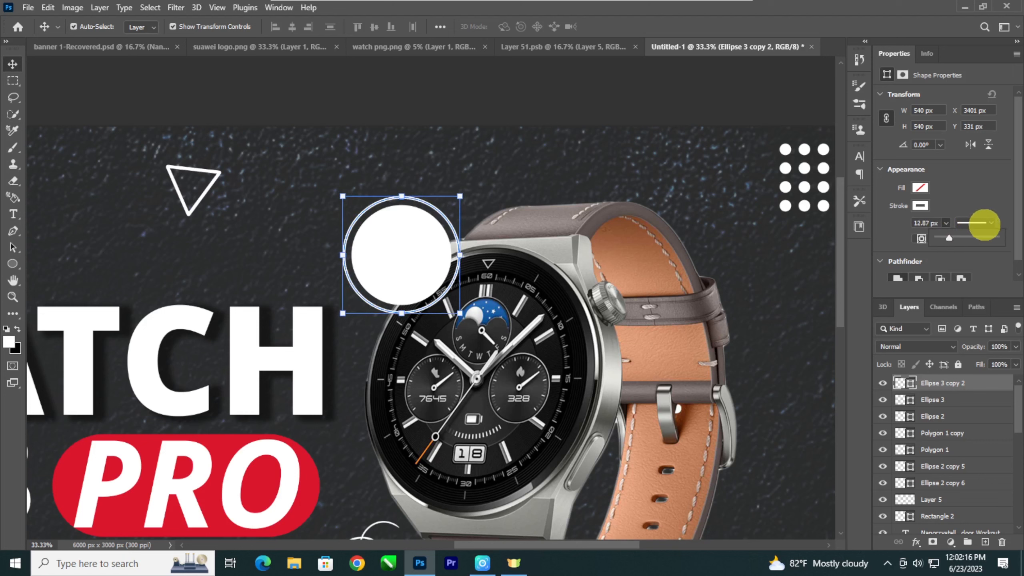
{"action": "left_click", "coordinate": [991, 222]}
{"action": "left_click", "coordinate": [931, 303]}
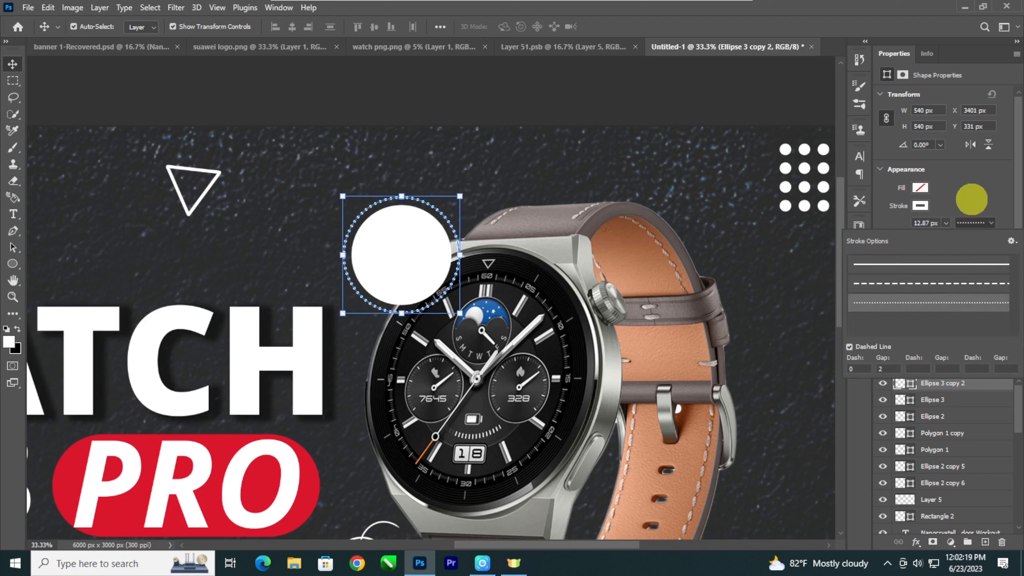
Move the dotted ring's layer down the stack to just above Color Fill 1, beneath the texture and watch layers
{"action": "left_click", "coordinate": [446, 212]}
{"action": "left_click", "coordinate": [435, 208]}
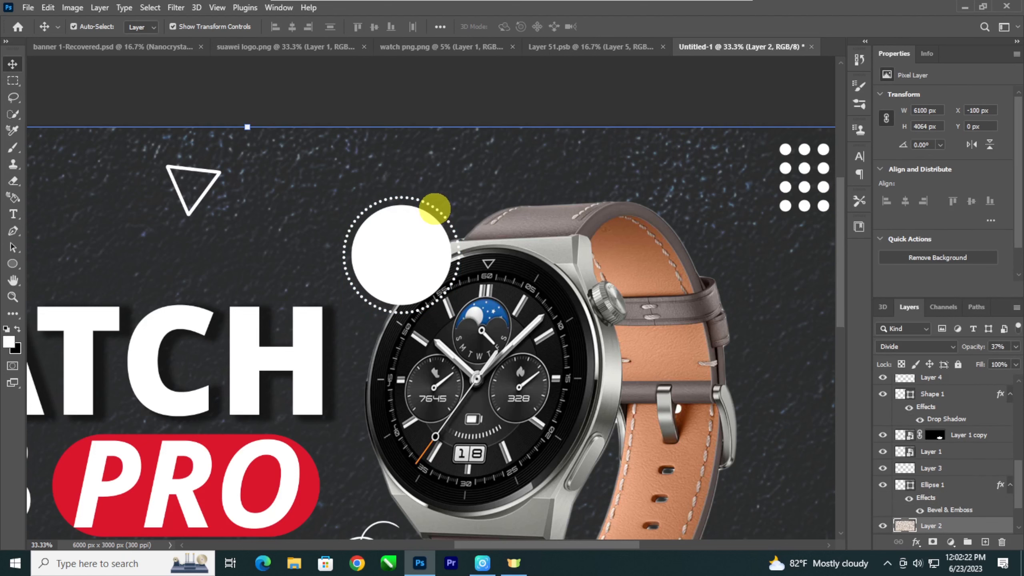
{"action": "left_click", "coordinate": [433, 208]}
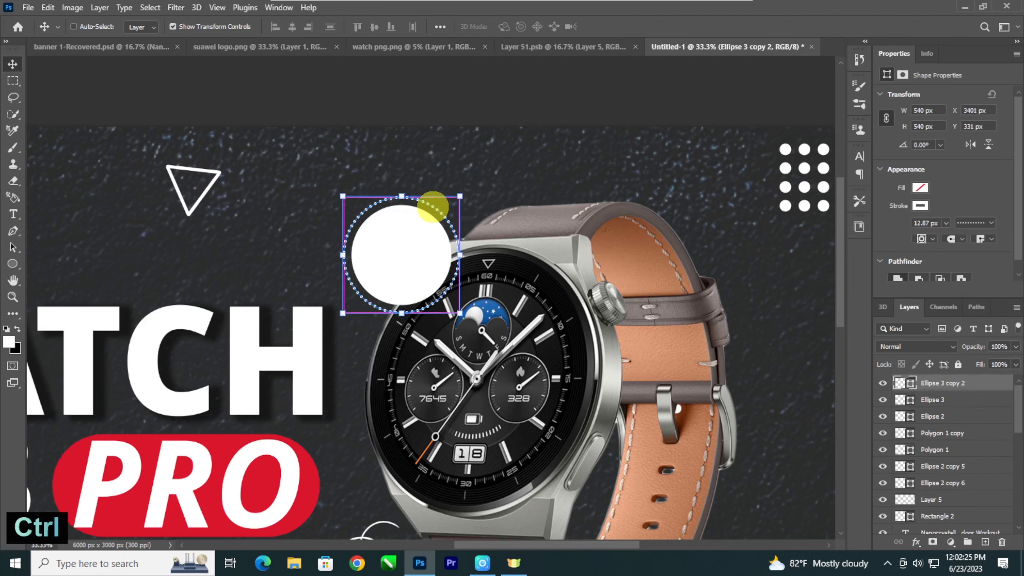
{"action": "key", "text": "ctrl+bracketleft"}
{"action": "key", "text": "ctrl+bracketleft"}
{"action": "key", "text": "ctrl+bracketleft"}
{"action": "key", "text": "ctrl+bracketleft"}
{"action": "key", "text": "ctrl+bracketleft"}
{"action": "key", "text": "ctrl+bracketleft"}
{"action": "key", "text": "ctrl+bracketleft"}
{"action": "key", "text": "ctrl+bracketleft"}
{"action": "key", "text": "ctrl+bracketleft"}
{"action": "key", "text": "ctrl+bracketleft"}
{"action": "key", "text": "ctrl+bracketleft"}
{"action": "key", "text": "ctrl+bracketleft"}
{"action": "key", "text": "ctrl+bracketleft"}
{"action": "key", "text": "ctrl+bracketleft"}
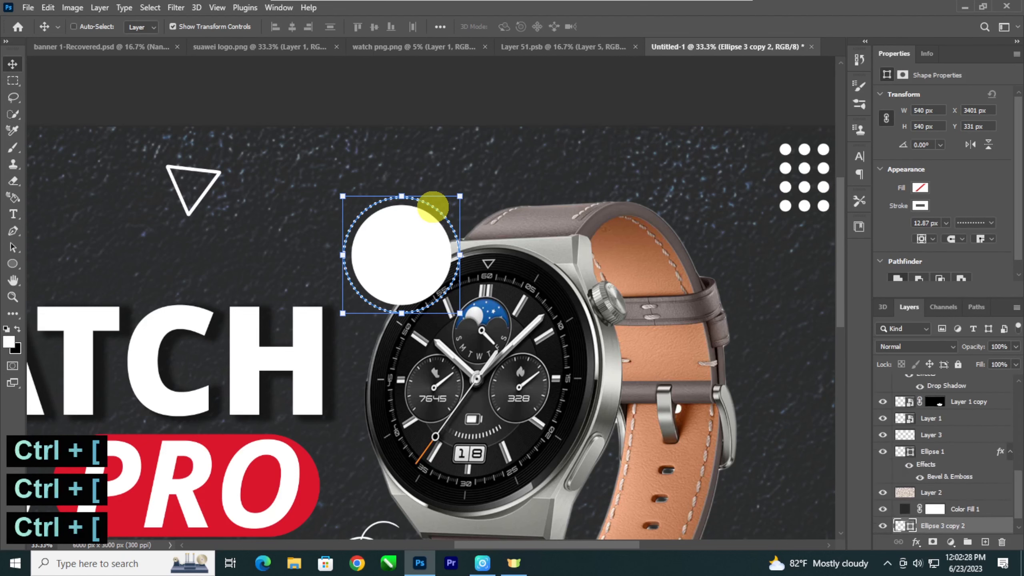
{"action": "key", "text": "ctrl+bracketright"}
{"action": "key", "text": "ctrl+bracketright"}
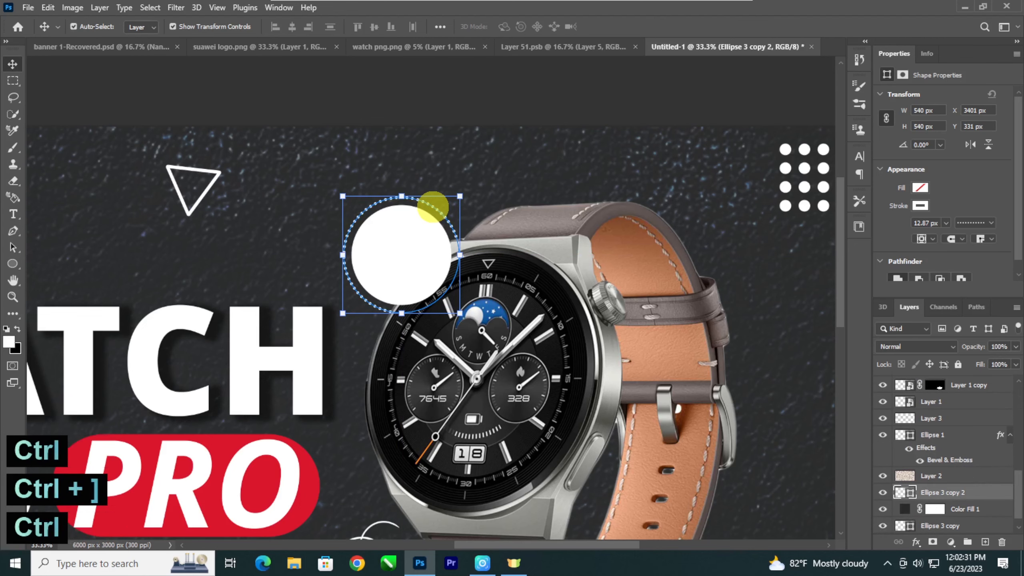
Examine the whole banner with the new circle badge at several zoom levels
{"action": "key", "text": "ctrl+minus"}
{"action": "left_click", "coordinate": [436, 149]}
{"action": "key", "text": "ctrl+minus"}
{"action": "key", "text": "ctrl+minus"}
{"action": "key", "text": "ctrl+minus"}
{"action": "key", "text": "ctrl+minus"}
{"action": "key", "text": "ctrl+plus"}
{"action": "key", "text": "ctrl+plus"}
{"action": "key", "text": "ctrl+plus"}
{"action": "key", "text": "ctrl+plus"}
{"action": "key", "text": "ctrl+plus"}
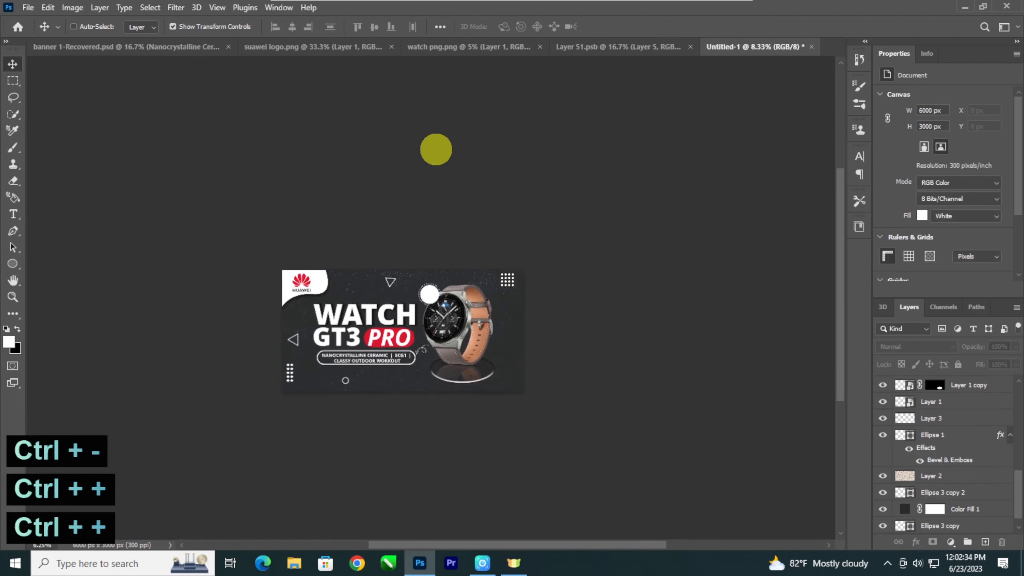
Add the two-line text "30 % OFF" in Open Sans Bold 26 pt over the watch face
{"action": "key", "text": "space"}
{"action": "left_click_drag", "start_coordinate": [431, 247], "coordinate": [427, 242]}
{"action": "key", "text": "t"}
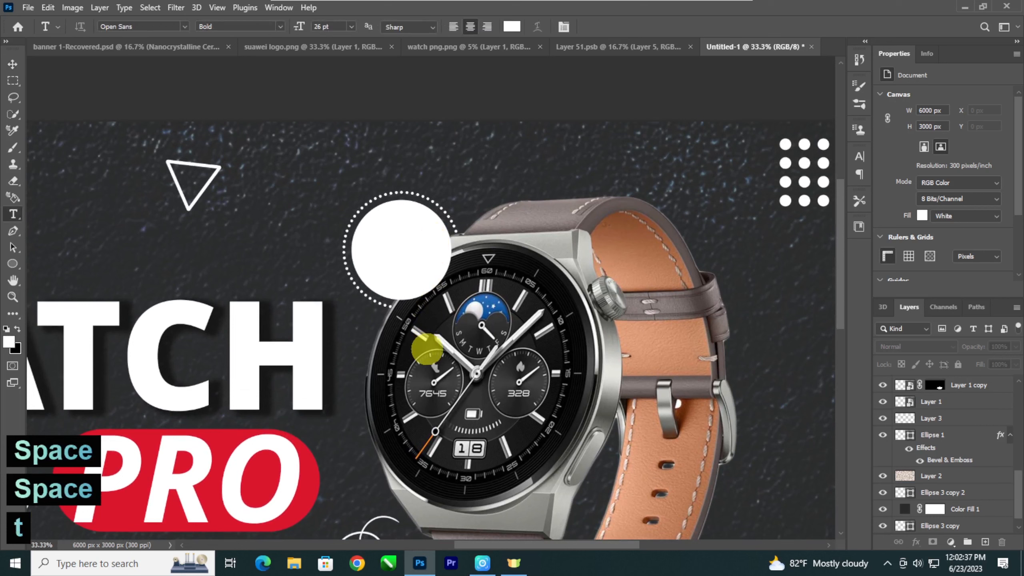
{"action": "left_click", "coordinate": [423, 345]}
{"action": "type", "text": "30 %"}
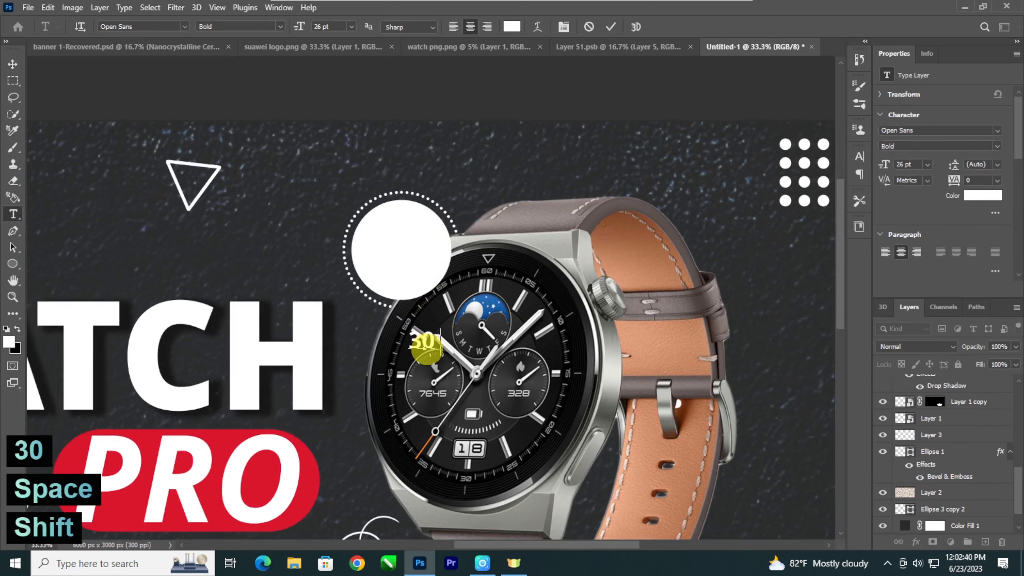
{"action": "key", "text": "Return"}
{"action": "type", "text": "Off"}
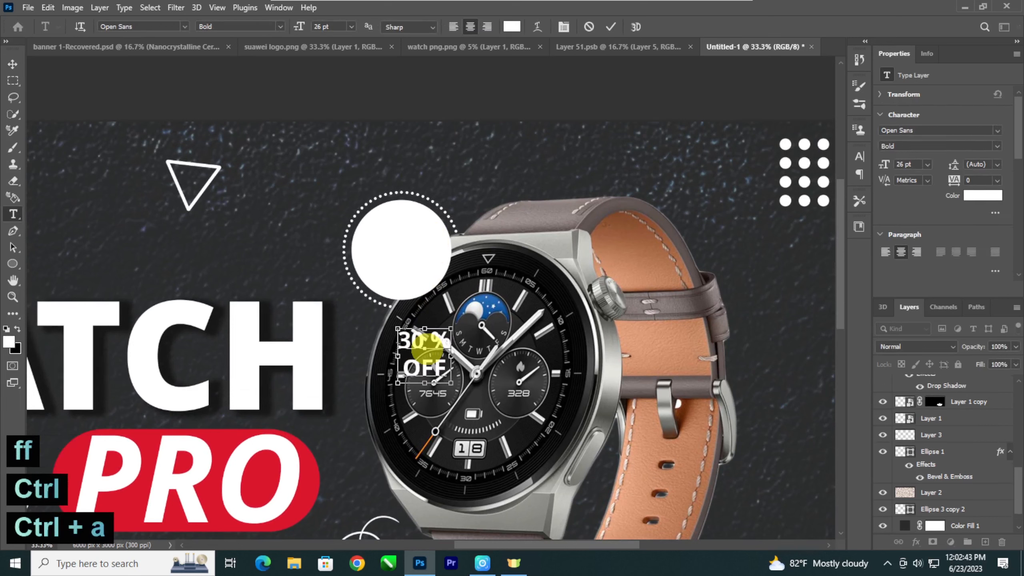
Change the color of the "30 % OFF" text to red cf0a2c
{"action": "left_click", "coordinate": [511, 26]}
{"action": "left_click", "coordinate": [792, 311]}
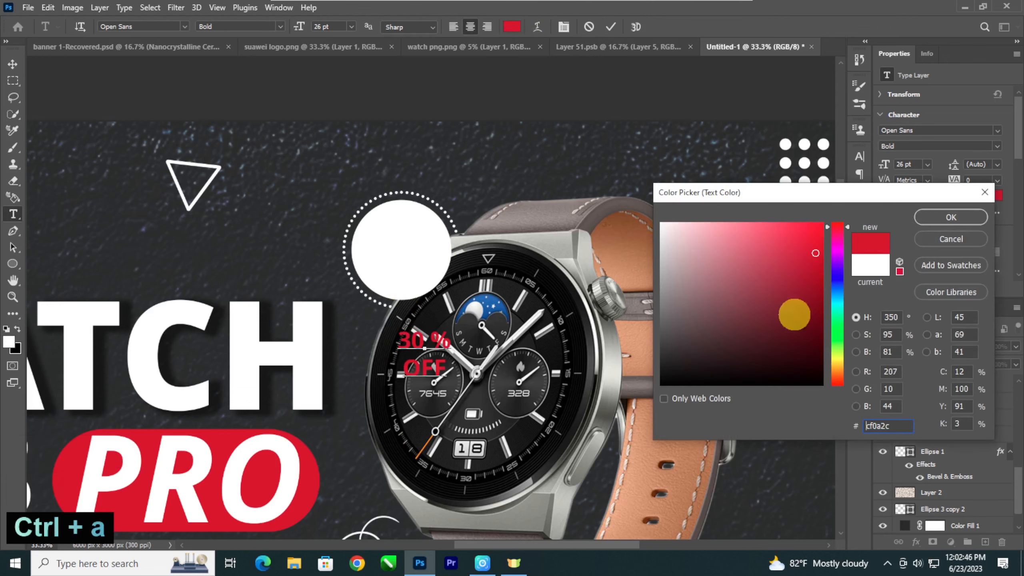
{"action": "left_click", "coordinate": [943, 217]}
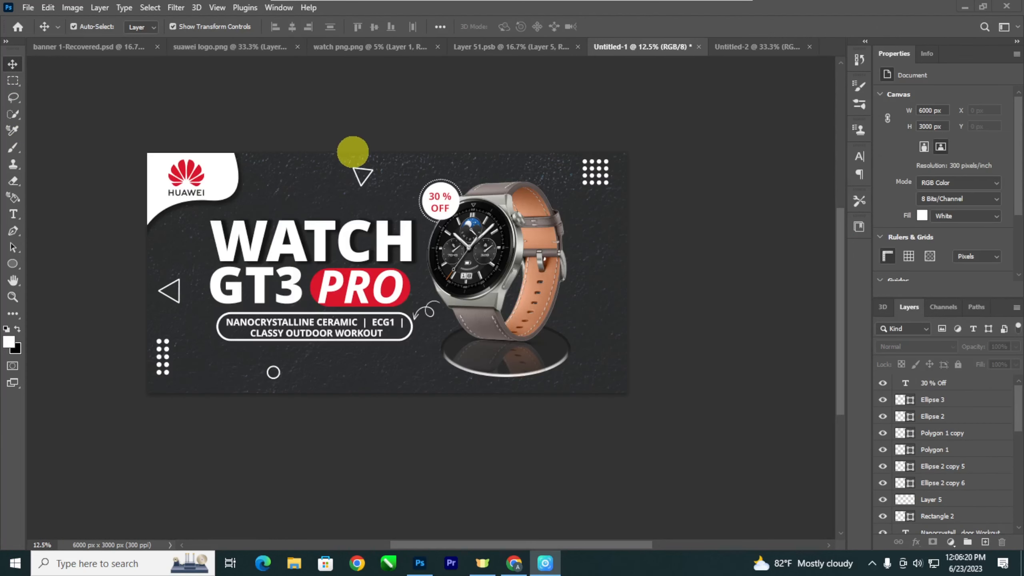
Examine the banner with its discount badge at several zoom levels and glance through the other open documents
{"action": "key", "text": "plus"}
{"action": "key", "text": "space"}
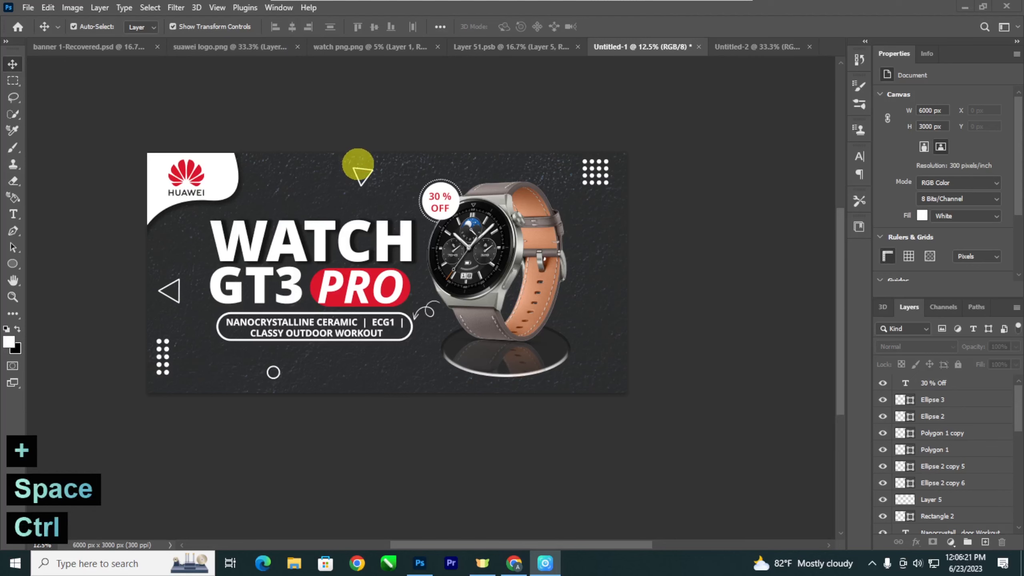
{"action": "key", "text": "ctrl+minus"}
{"action": "key", "text": "ctrl+plus"}
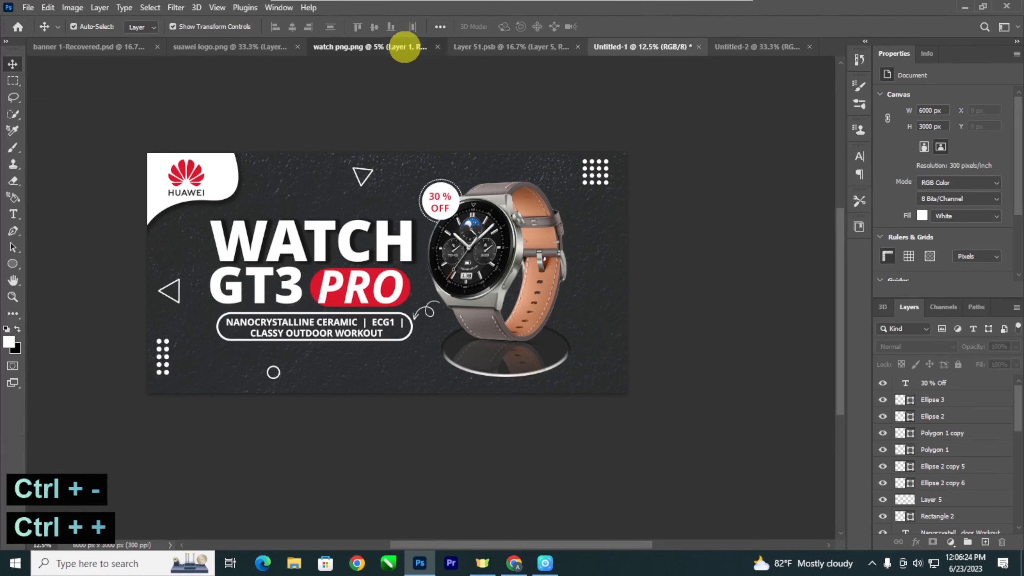
{"action": "left_click", "coordinate": [400, 46]}
{"action": "left_click", "coordinate": [512, 46]}
{"action": "left_click", "coordinate": [645, 46]}
{"action": "key", "text": "ctrl+minus"}
{"action": "key", "text": "ctrl+plus"}
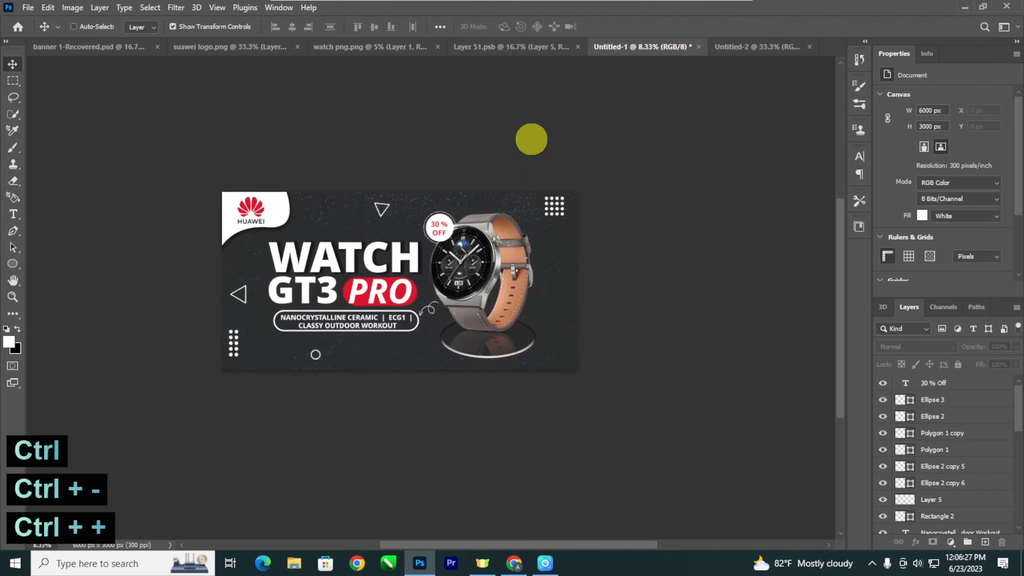
{"action": "key", "text": "ctrl+plus"}
{"action": "key", "text": "space"}
{"action": "key", "text": "ctrl+minus"}
{"action": "key", "text": "space"}
{"action": "left_click_drag", "start_coordinate": [532, 138], "coordinate": [536, 149]}
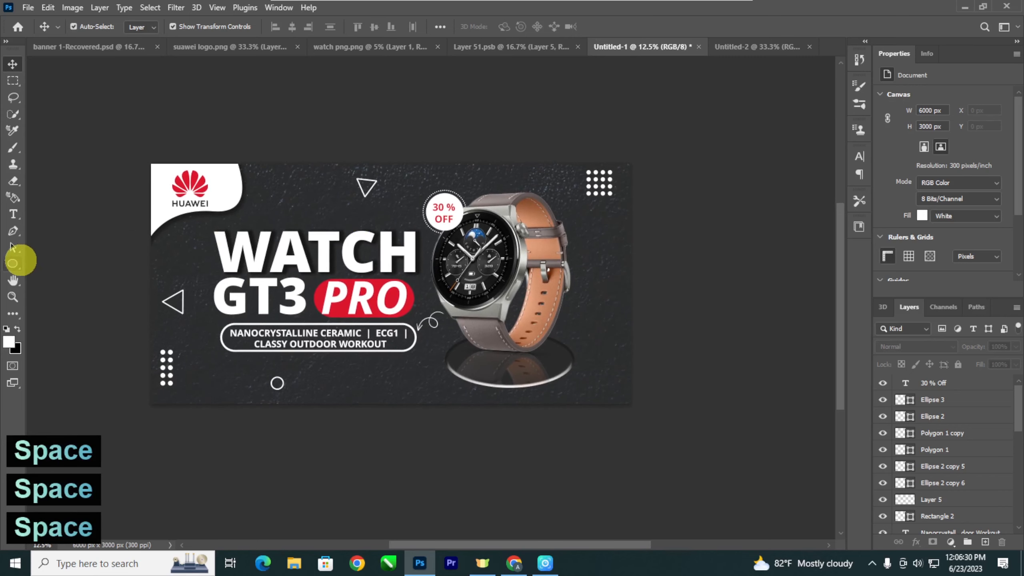
Draw a tall white rectangle about 948 × 3967 px over the banner, between the title and the watch
{"action": "left_click_drag", "start_coordinate": [12, 261], "coordinate": [45, 263]}
{"action": "left_click_drag", "start_coordinate": [348, 116], "coordinate": [424, 433]}
{"action": "left_click", "coordinate": [12, 63]}
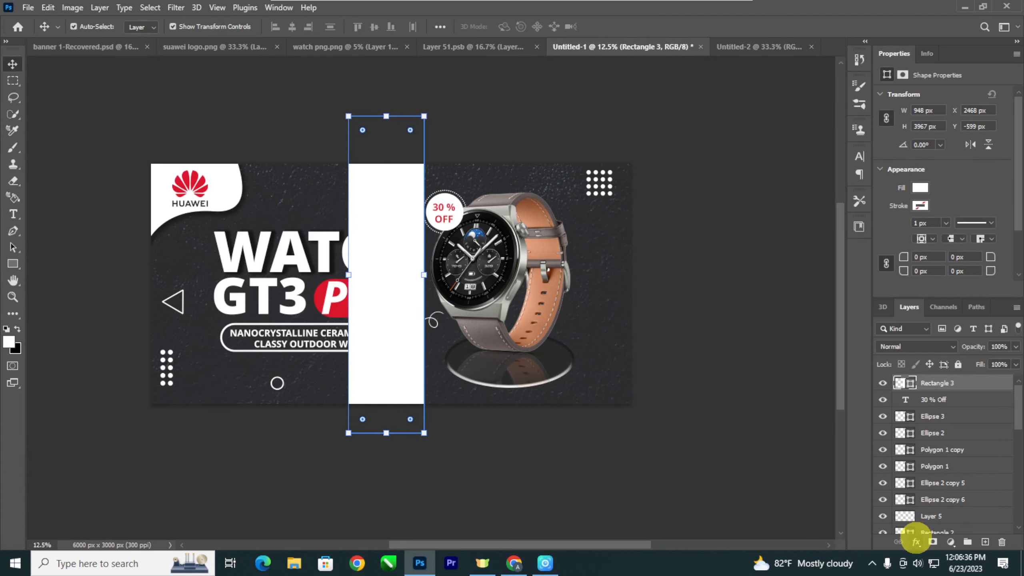
Give the rectangle a multicolor Gradient Overlay with the blue stop at 34% and the gradient angle at 0°
{"action": "left_click", "coordinate": [915, 541]}
{"action": "left_click", "coordinate": [952, 496]}
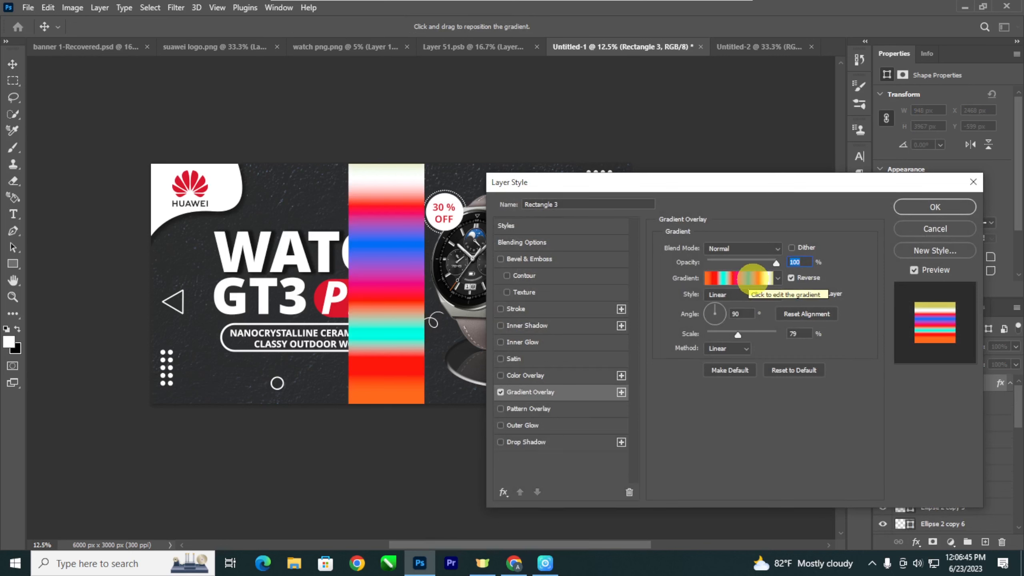
{"action": "left_click", "coordinate": [752, 278]}
{"action": "left_click", "coordinate": [844, 412]}
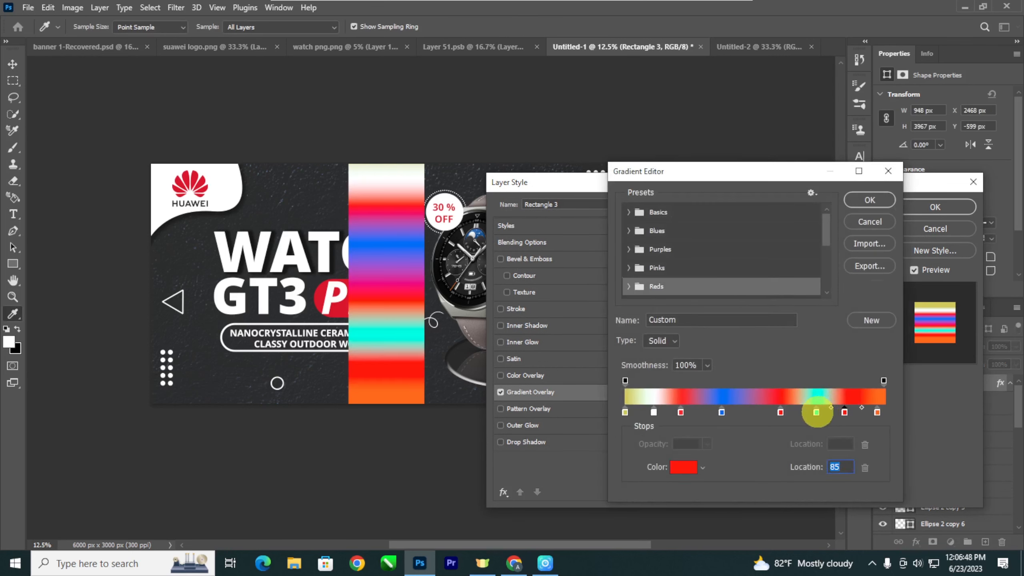
{"action": "left_click_drag", "start_coordinate": [780, 412], "coordinate": [774, 412]}
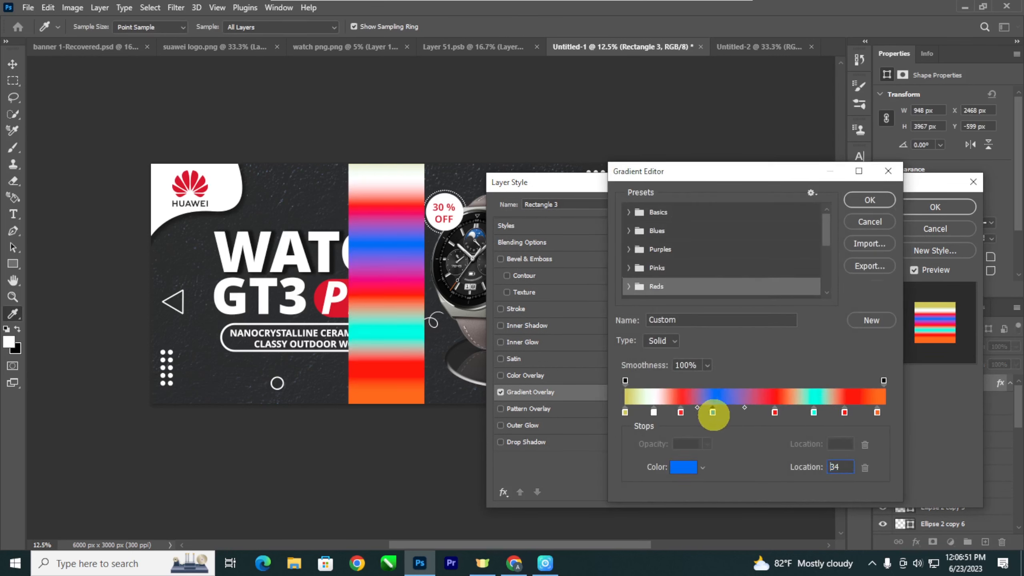
{"action": "left_click", "coordinate": [713, 413]}
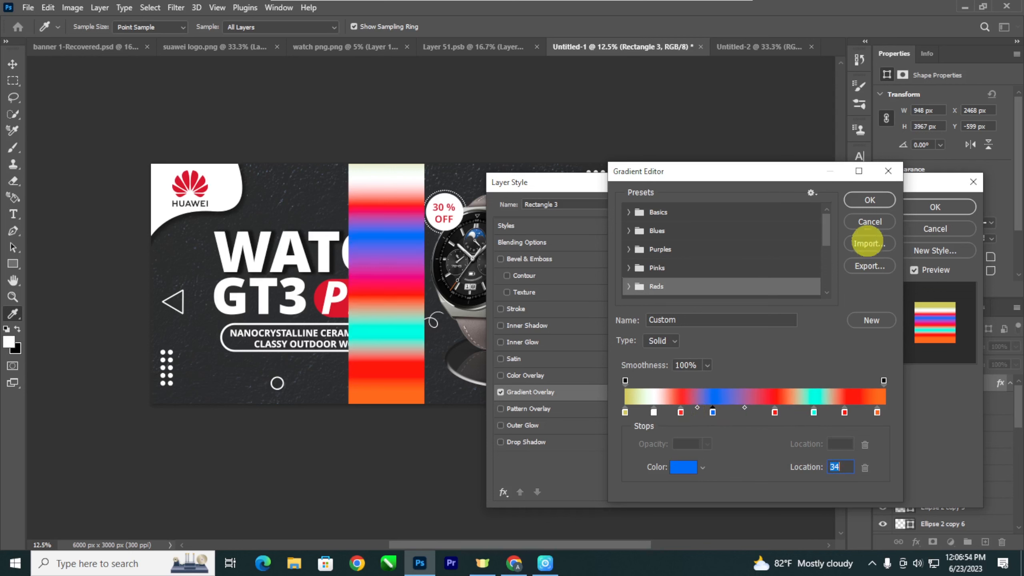
{"action": "left_click", "coordinate": [869, 200]}
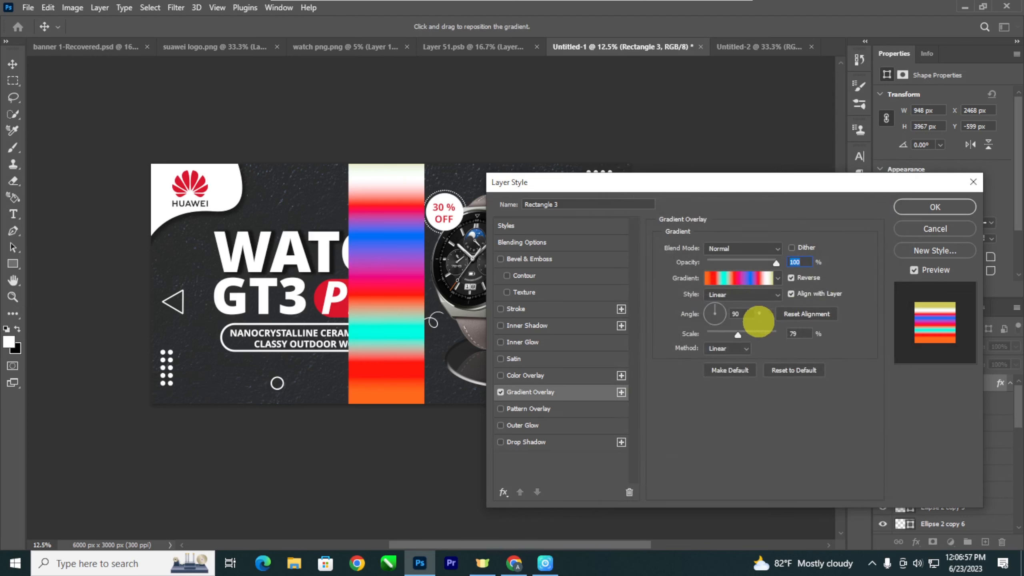
{"action": "type", "text": "0"}
{"action": "key", "text": "Return"}
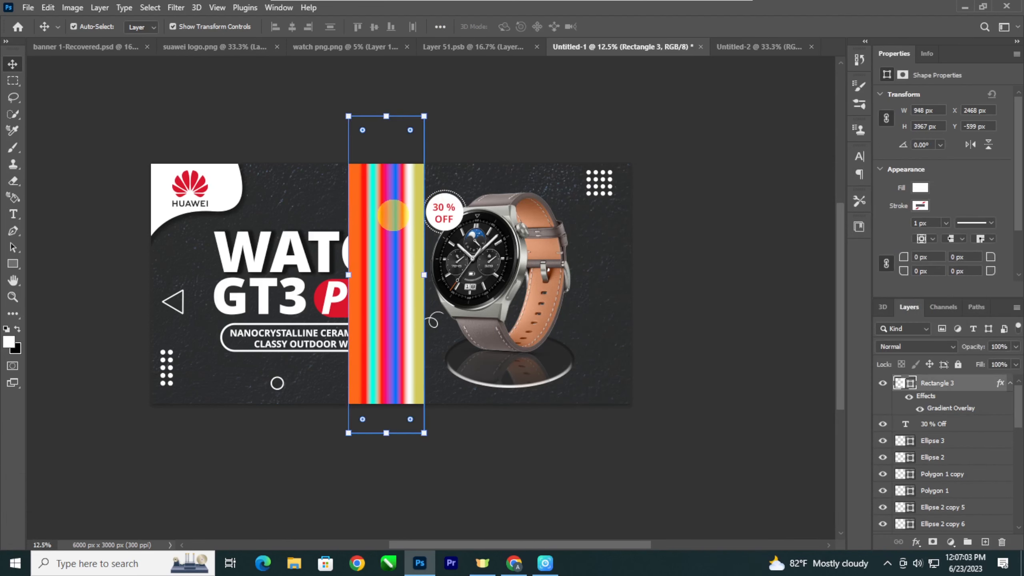
Convert the striped rectangle to a smart object and rotate it about -28.6° so it runs diagonally across the banner
{"action": "right_click", "coordinate": [929, 382]}
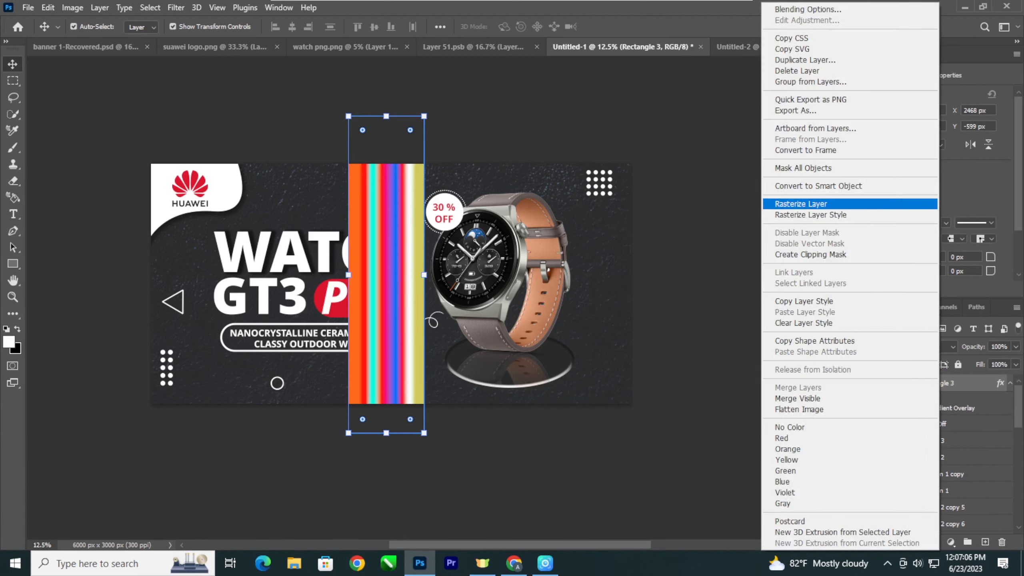
{"action": "left_click", "coordinate": [807, 186]}
{"action": "key", "text": "ctrl+t"}
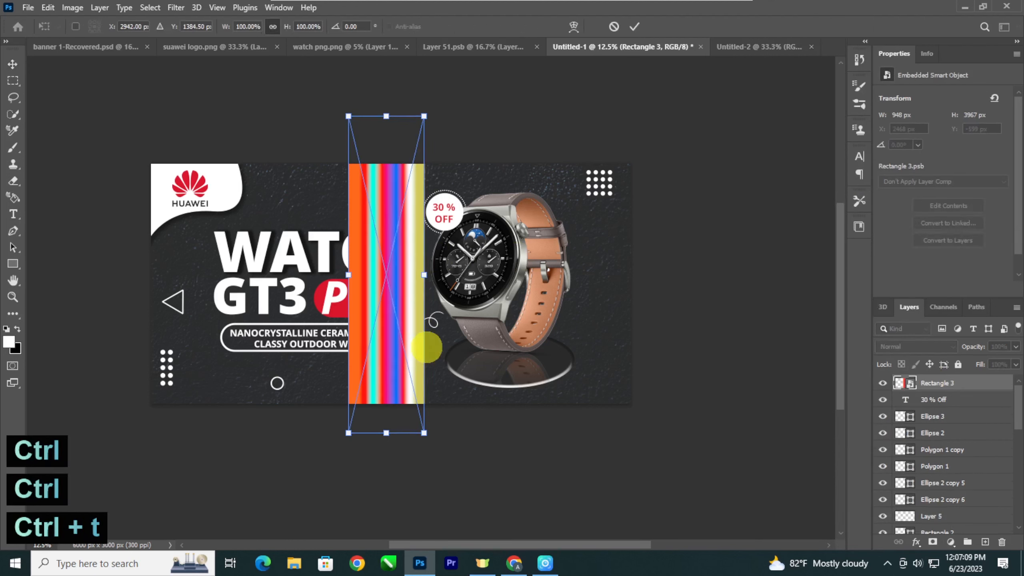
{"action": "left_click_drag", "start_coordinate": [464, 446], "coordinate": [516, 373]}
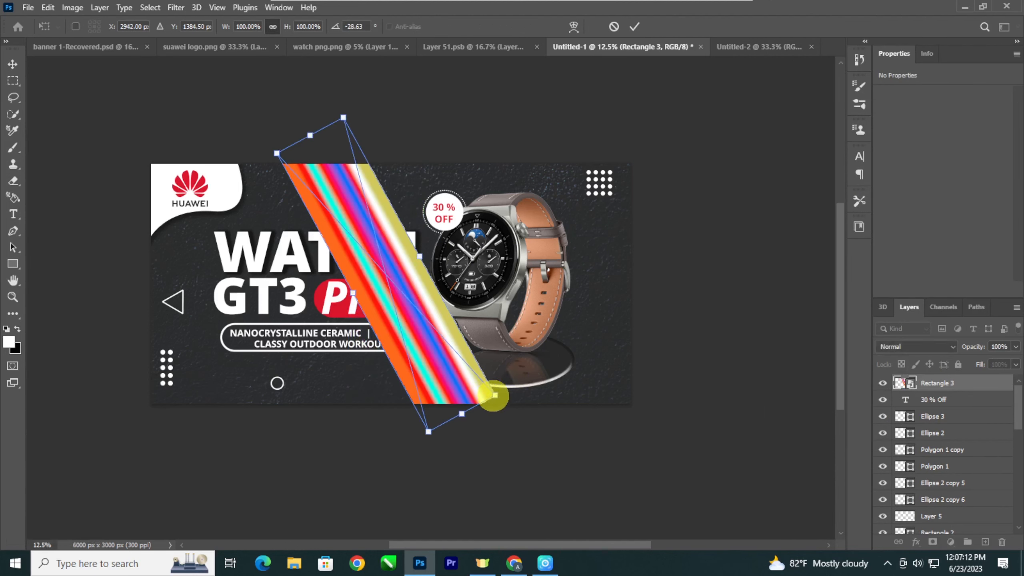
{"action": "key", "text": "Return"}
Warp the striped rectangle into a curved ribbon by pulling its lower end across the watch to beyond the banner's right edge
{"action": "key", "text": "ctrl+t"}
{"action": "right_click", "coordinate": [444, 105]}
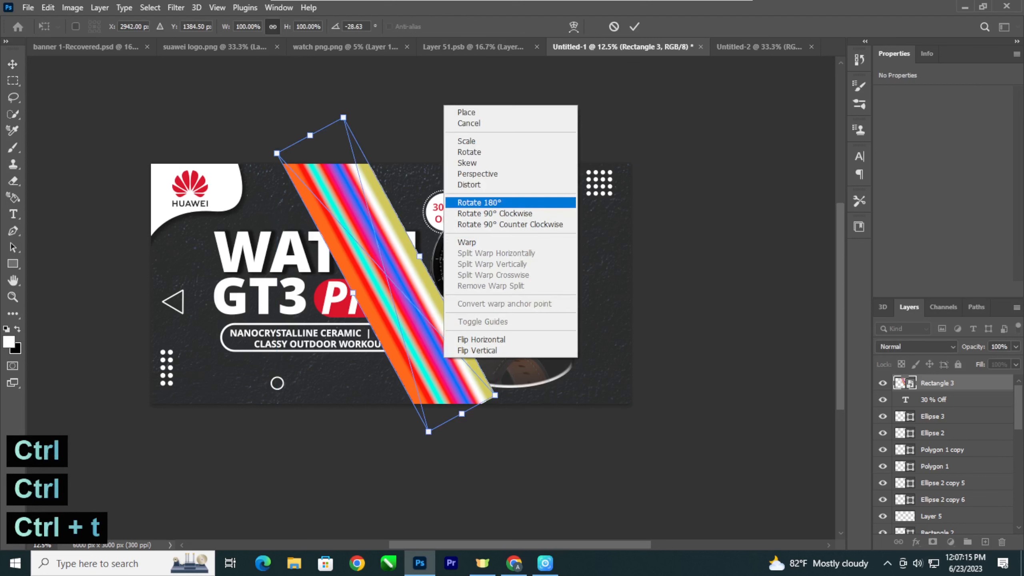
{"action": "left_click", "coordinate": [468, 242]}
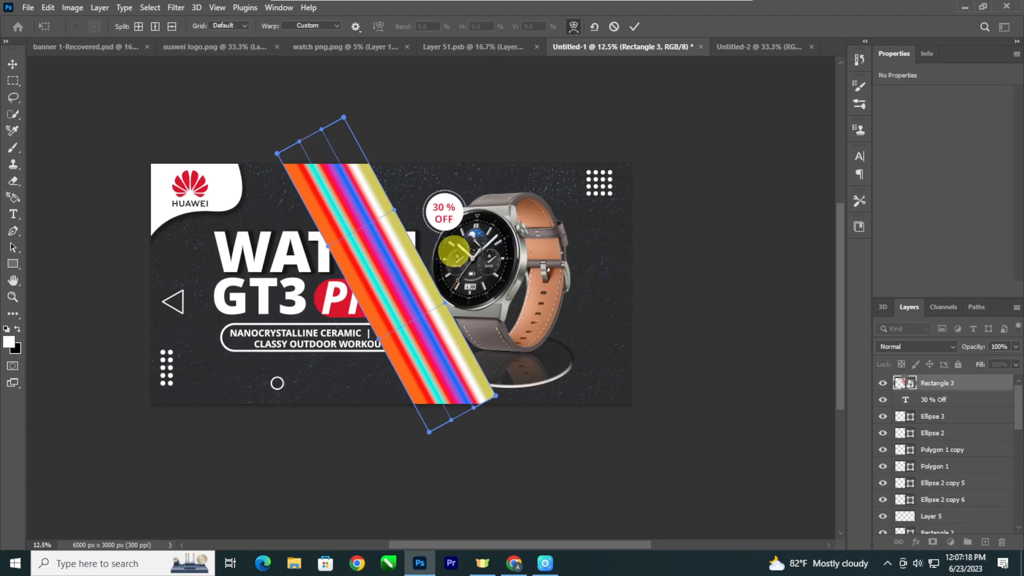
{"action": "left_click_drag", "start_coordinate": [496, 395], "coordinate": [685, 296]}
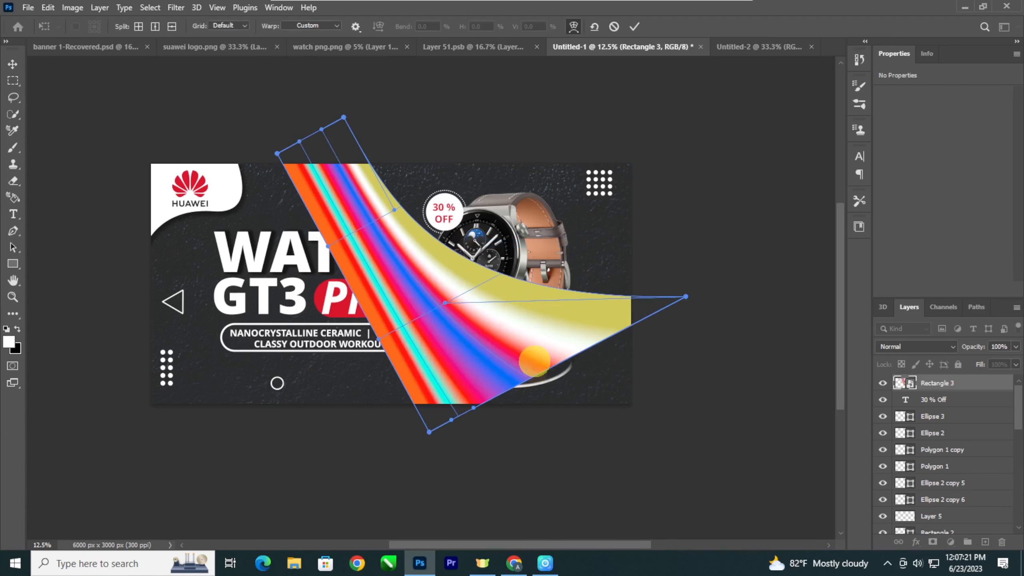
{"action": "left_click_drag", "start_coordinate": [427, 430], "coordinate": [680, 377]}
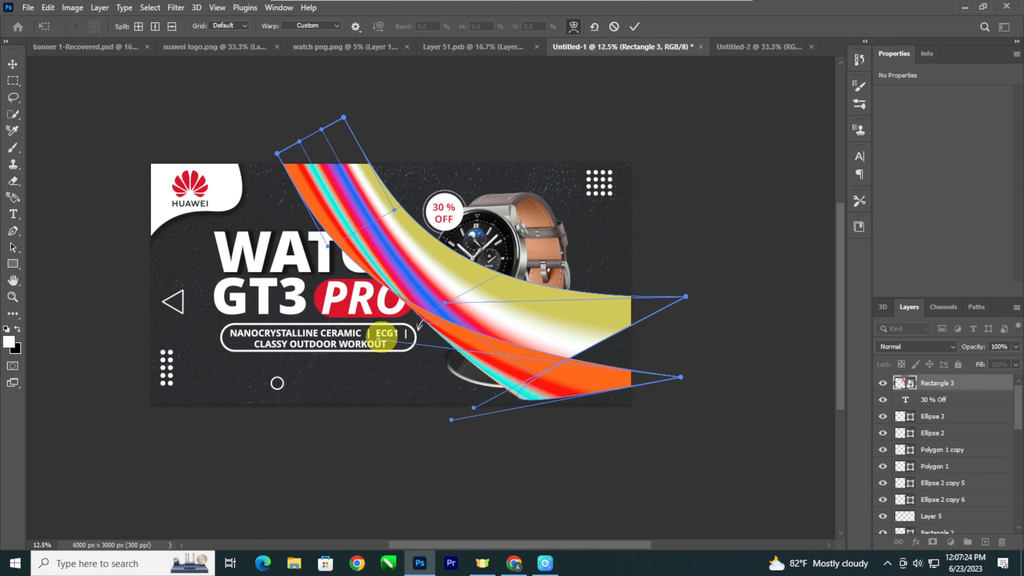
{"action": "left_click_drag", "start_coordinate": [415, 342], "coordinate": [645, 350]}
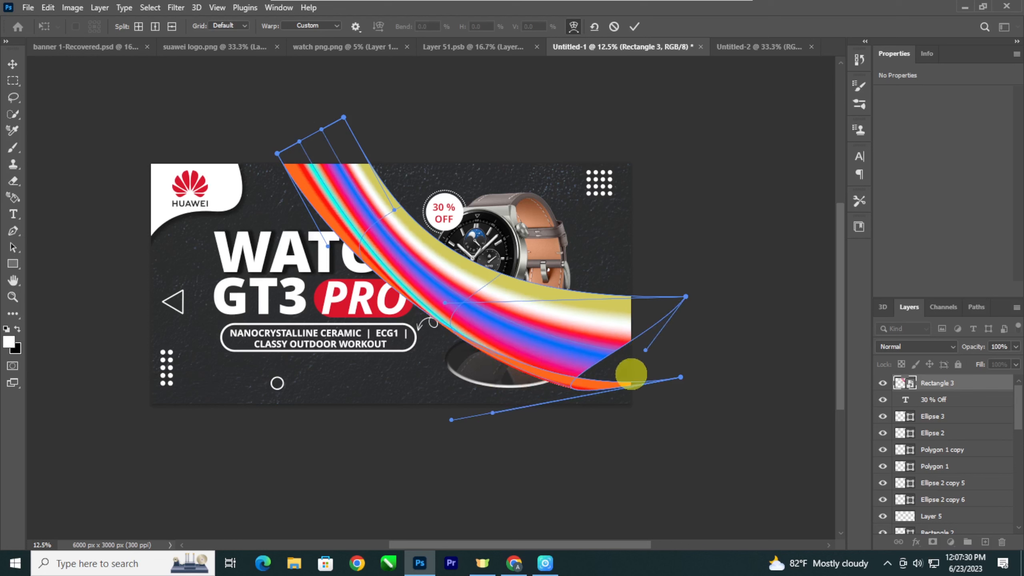
{"action": "left_click_drag", "start_coordinate": [492, 412], "coordinate": [635, 350]}
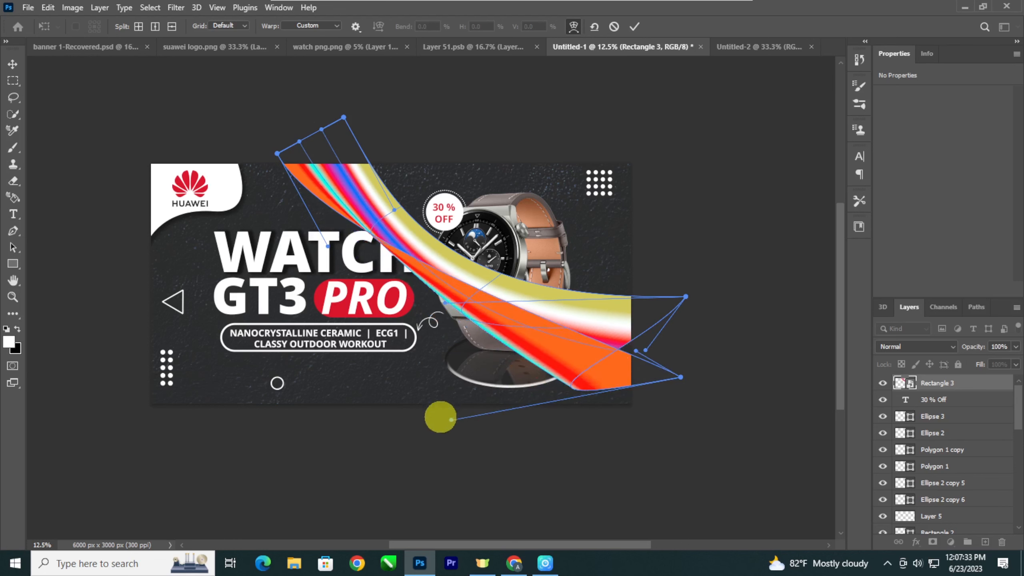
{"action": "left_click_drag", "start_coordinate": [452, 421], "coordinate": [666, 398]}
{"action": "left_click_drag", "start_coordinate": [686, 296], "coordinate": [686, 320]}
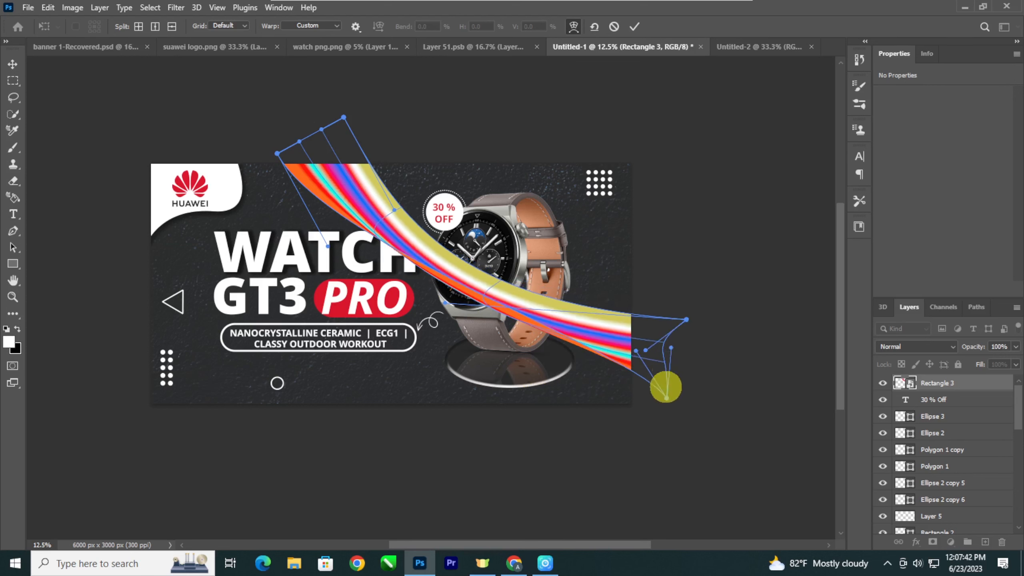
Refine the ribbon's warp by widening its lower end and pulling its upper-left corner toward the logo, and apply it
{"action": "left_click_drag", "start_coordinate": [666, 398], "coordinate": [664, 413]}
{"action": "mouse_move", "coordinate": [637, 352]}
{"action": "left_mouse_down"}
{"action": "mouse_move", "coordinate": [637, 362]}
{"action": "mouse_move", "coordinate": [647, 357]}
{"action": "left_mouse_up"}
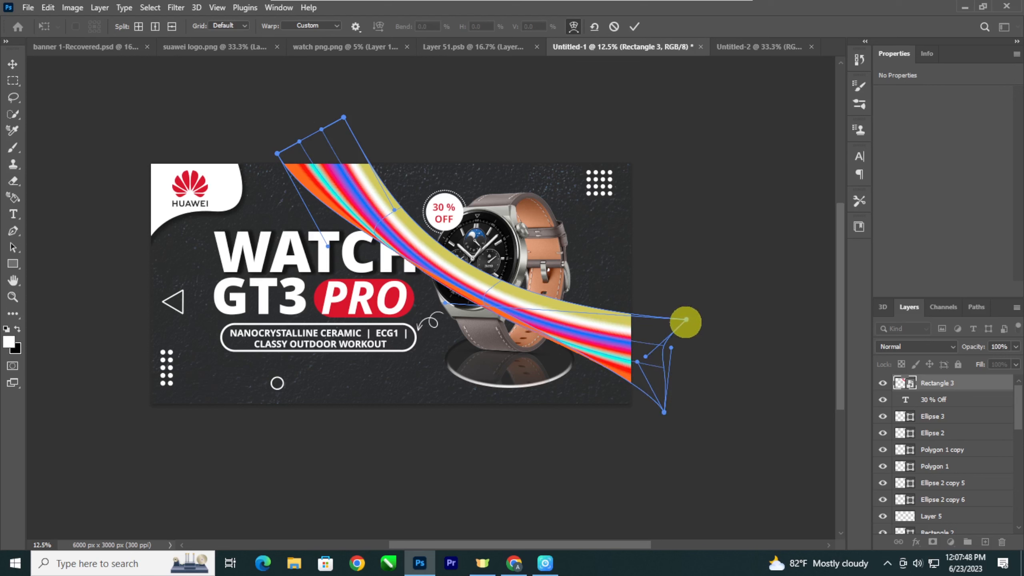
{"action": "left_click_drag", "start_coordinate": [394, 210], "coordinate": [394, 222]}
{"action": "left_click_drag", "start_coordinate": [327, 246], "coordinate": [324, 248]}
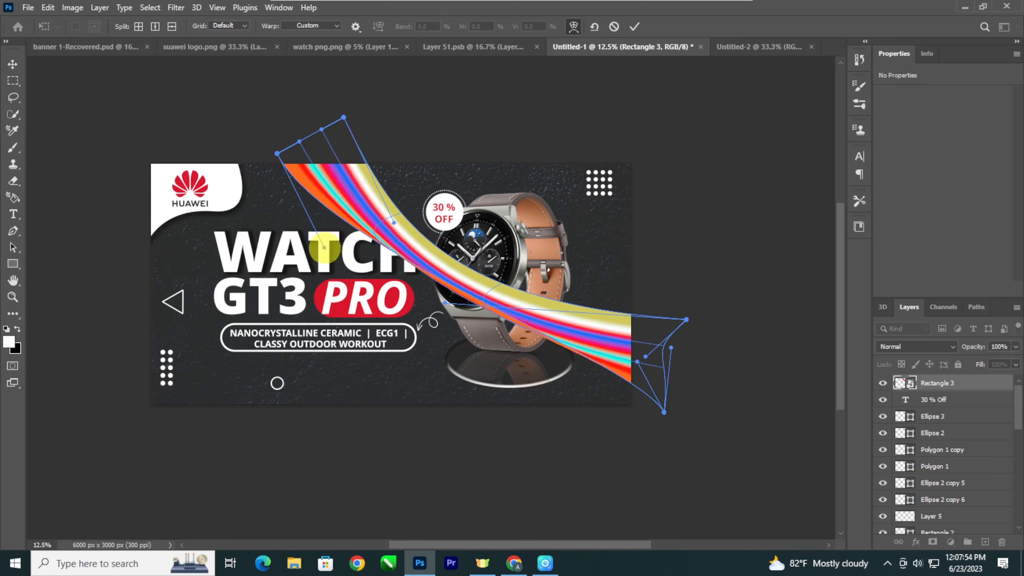
{"action": "left_click_drag", "start_coordinate": [277, 153], "coordinate": [220, 151]}
{"action": "left_click", "coordinate": [12, 64]}
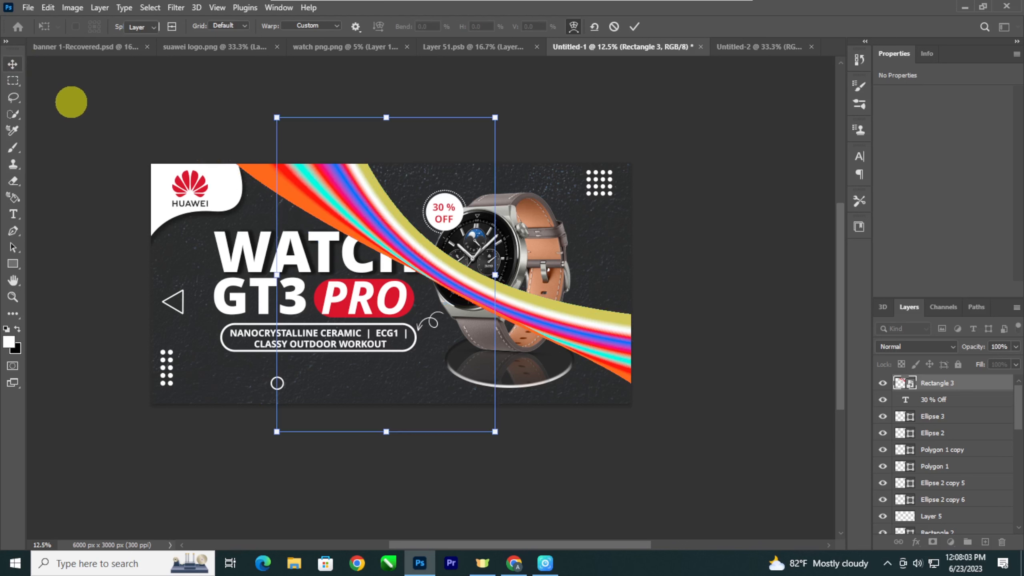
{"action": "left_click", "coordinate": [92, 114]}
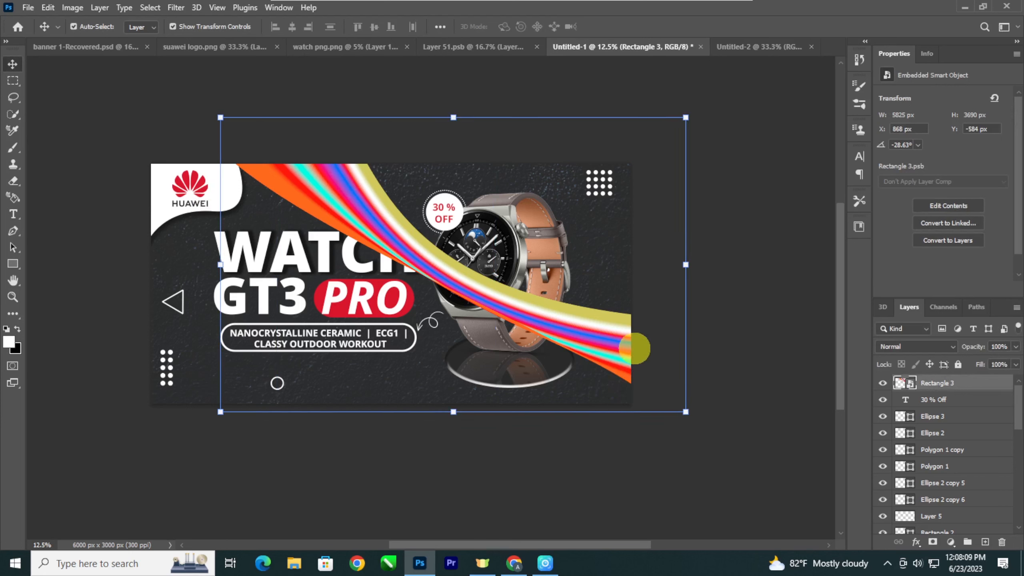
Lower the ribbon layer in the stacking order until it sits directly above the watch layer, beneath the text and decorations
{"action": "key", "text": "ctrl+bracketleft"}
{"action": "key", "text": "ctrl+bracketleft"}
{"action": "key", "text": "ctrl+bracketleft"}
{"action": "key", "text": "ctrl+bracketleft"}
{"action": "key", "text": "ctrl+bracketleft"}
{"action": "key", "text": "ctrl+bracketleft"}
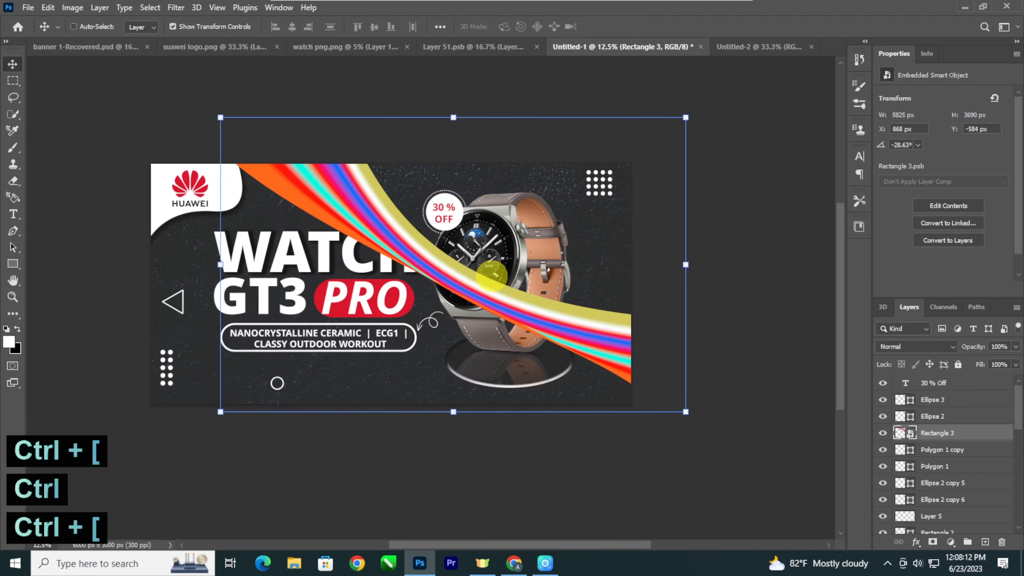
{"action": "key", "text": "ctrl+bracketleft"}
{"action": "key", "text": "ctrl+bracketleft"}
{"action": "key", "text": "ctrl+bracketleft"}
{"action": "key", "text": "ctrl+bracketleft"}
{"action": "key", "text": "ctrl+bracketleft"}
{"action": "key", "text": "ctrl+bracketleft"}
{"action": "key", "text": "ctrl+bracketleft"}
{"action": "key", "text": "ctrl+bracketleft"}
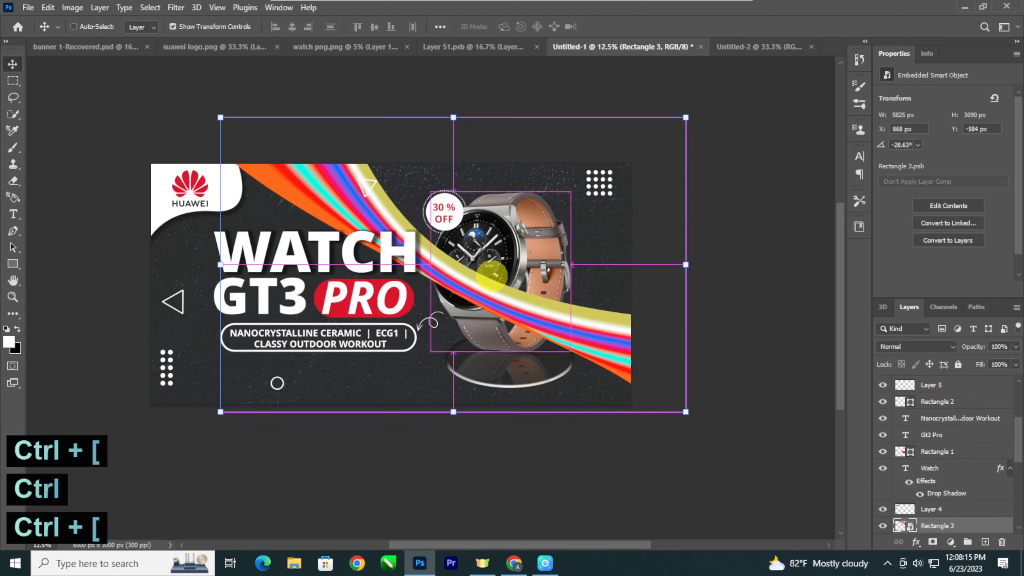
{"action": "key", "text": "ctrl+bracketleft"}
{"action": "key", "text": "ctrl+bracketleft"}
{"action": "key", "text": "ctrl+bracketleft"}
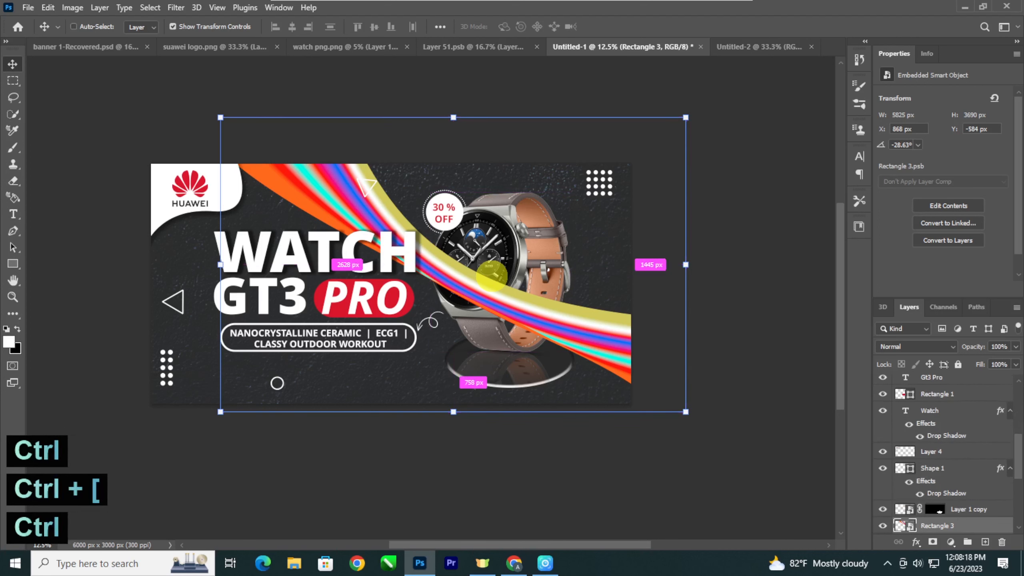
{"action": "key", "text": "ctrl+bracketright"}
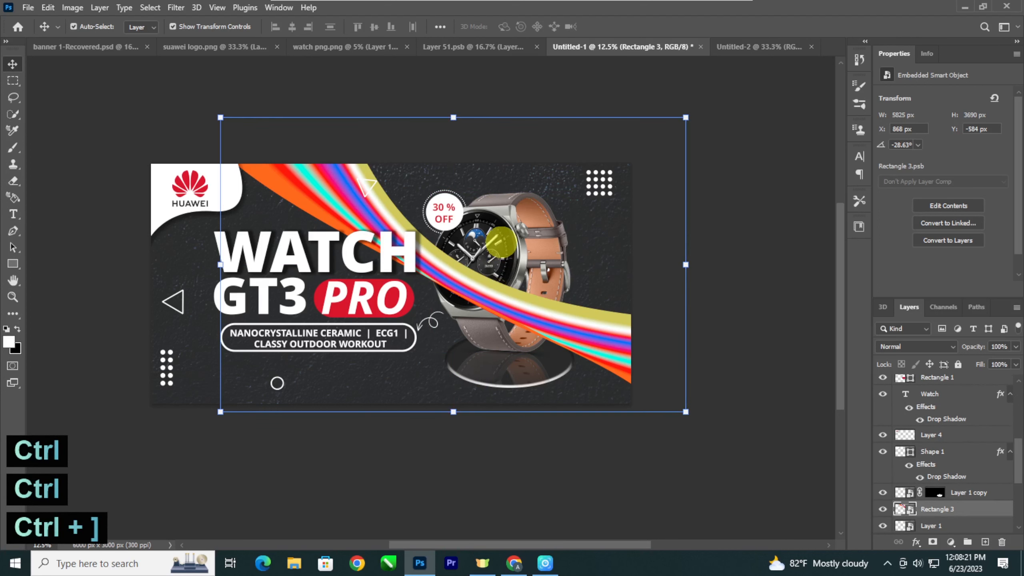
{"action": "left_click", "coordinate": [931, 525]}
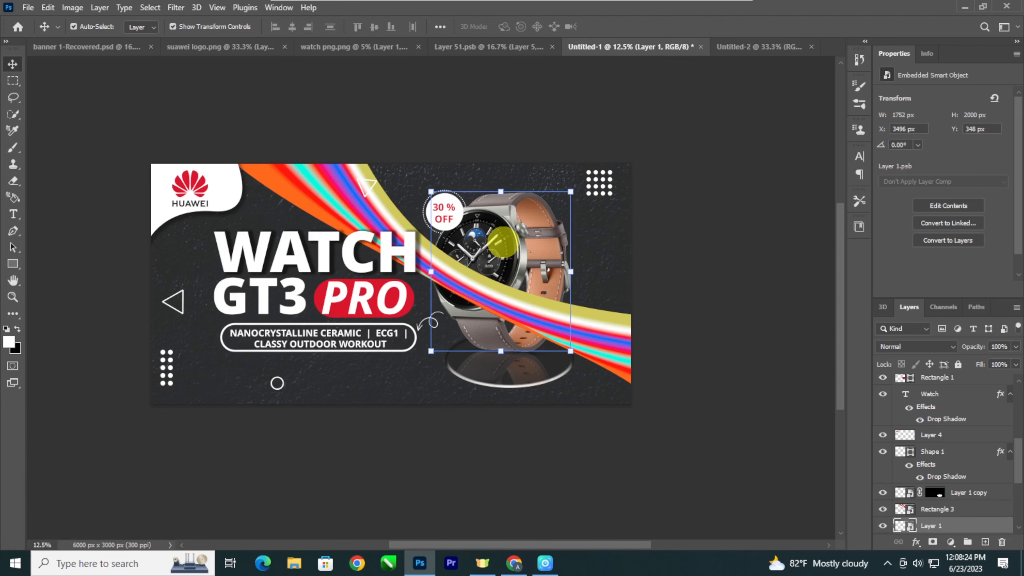
{"action": "key", "text": "ctrl+plus"}
{"action": "key", "text": "ctrl+plus"}
{"action": "key", "text": "ctrl+plus"}
{"action": "key", "text": "ctrl+plus"}
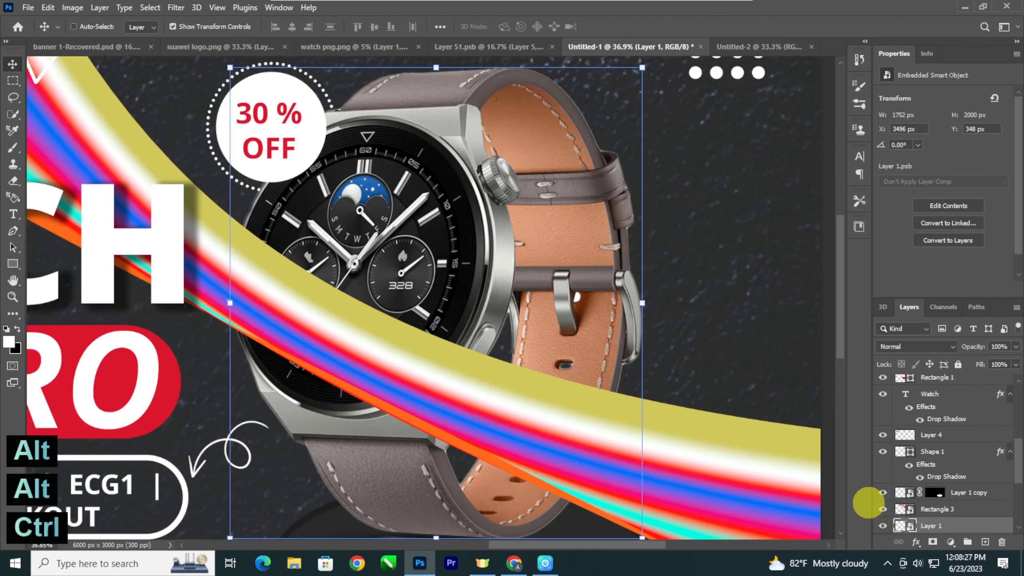
{"action": "key", "text": "ctrl+minus"}
{"action": "left_click", "coordinate": [902, 524], "text": "ctrl"}
{"action": "key", "text": "ctrl+minus"}
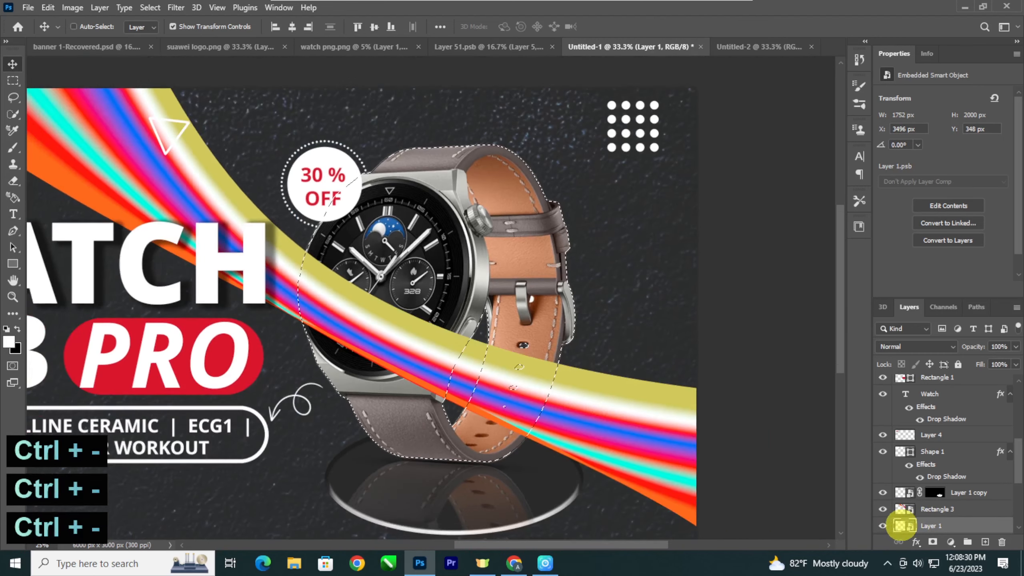
{"action": "key", "text": "ctrl+minus"}
{"action": "left_click", "coordinate": [587, 414]}
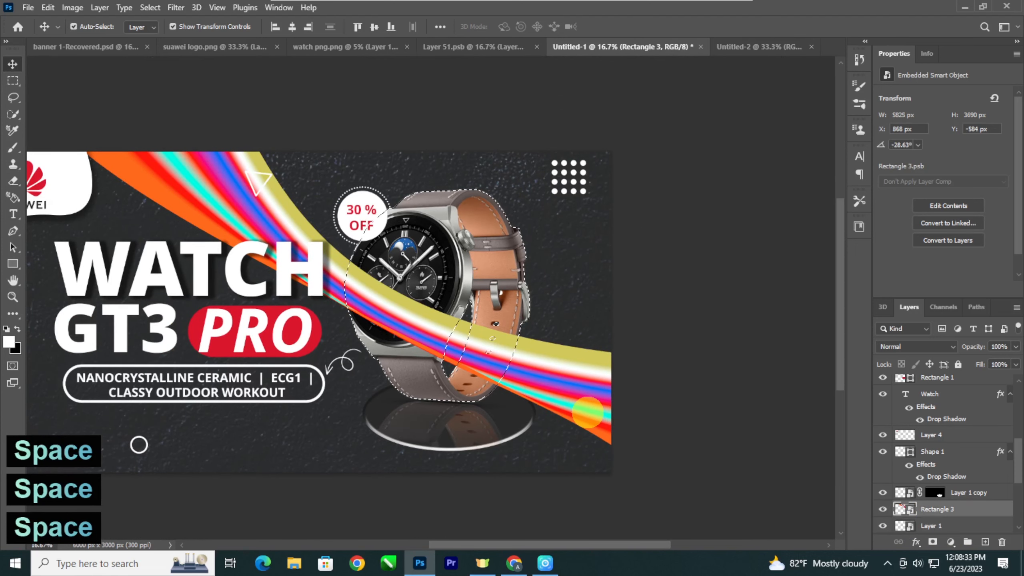
{"action": "key", "text": "ctrl+z"}
Add a layer mask to the ribbon and load the watch's outline as a selection with that mask active
{"action": "left_click", "coordinate": [932, 541]}
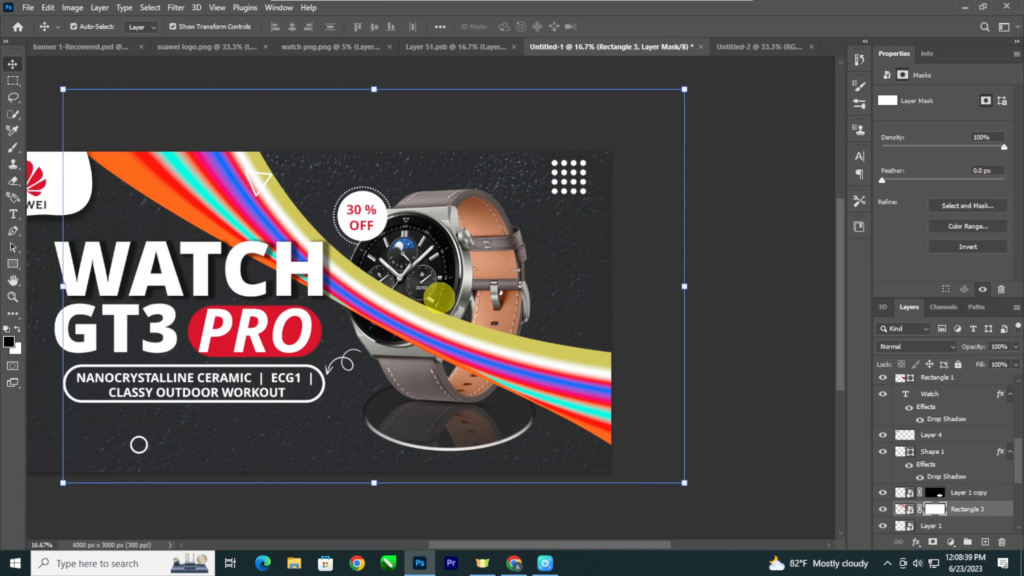
{"action": "left_click", "coordinate": [904, 525]}
{"action": "left_click", "coordinate": [905, 525], "text": "ctrl"}
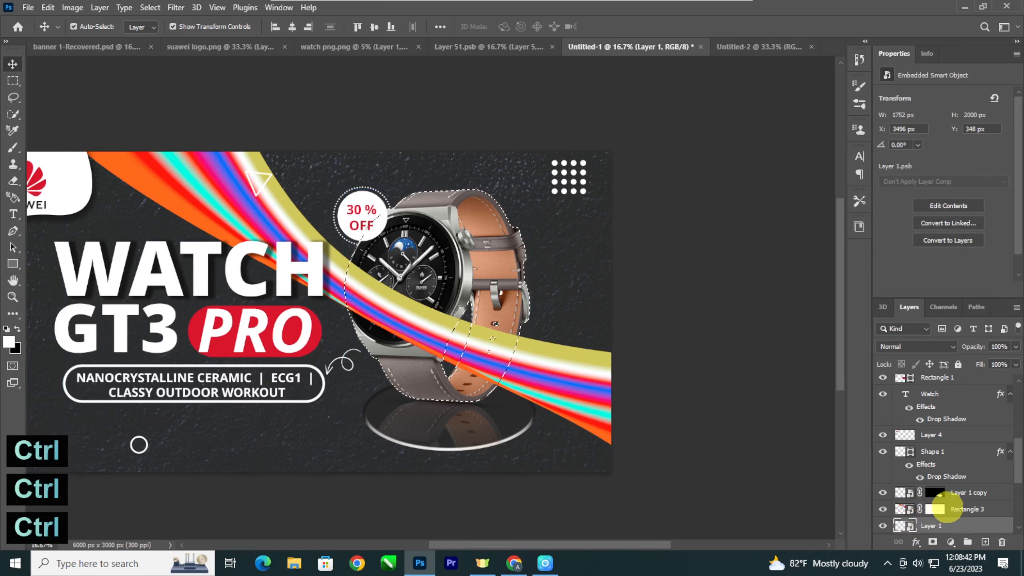
{"action": "left_click", "coordinate": [934, 509]}
Set up a 322 px Hard Round brush with 100% hardness and Normal mode for painting on the ribbon's mask
{"action": "key", "text": "b"}
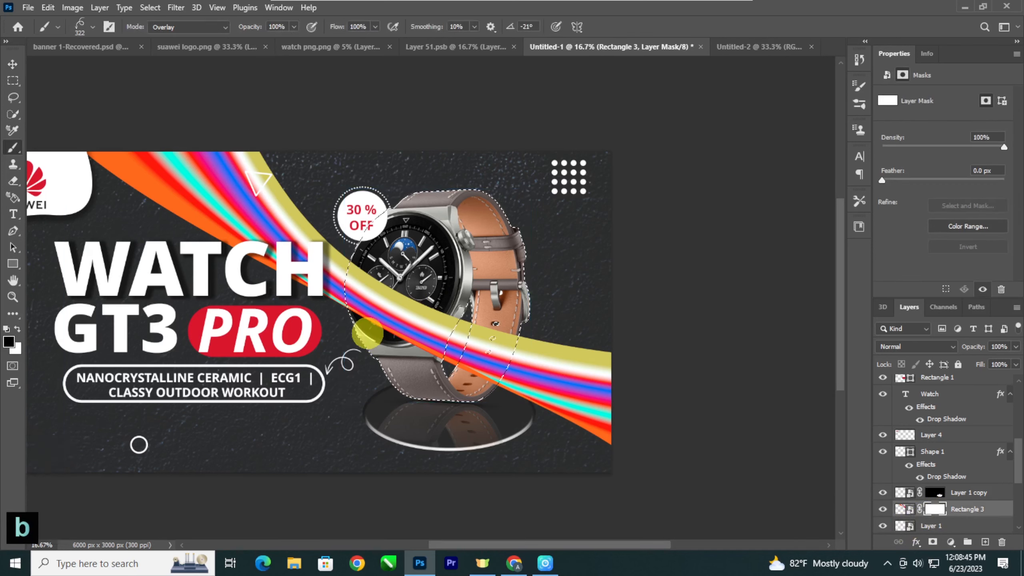
{"action": "right_click", "coordinate": [371, 358]}
{"action": "left_click", "coordinate": [472, 512]}
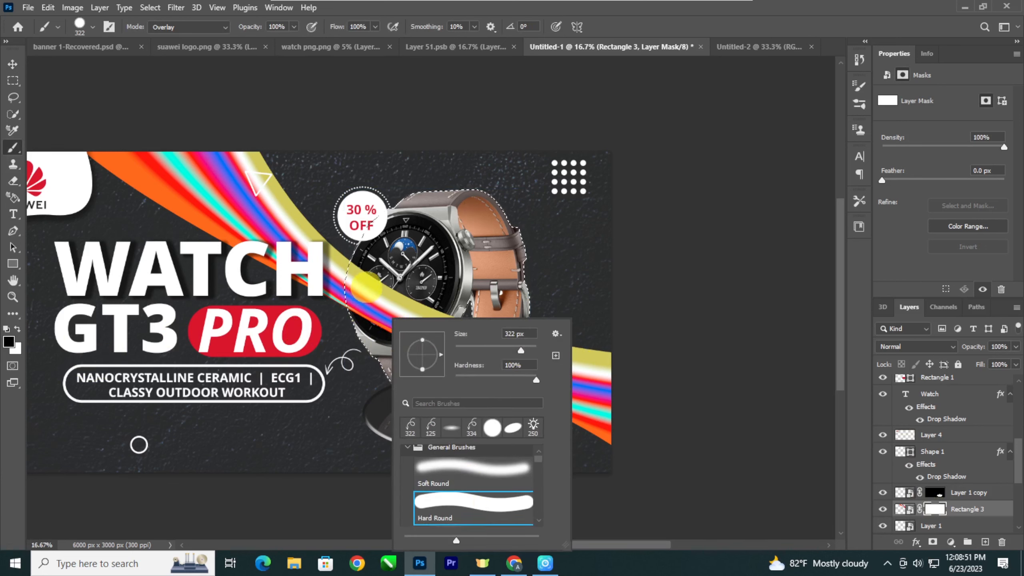
{"action": "left_click", "coordinate": [374, 273]}
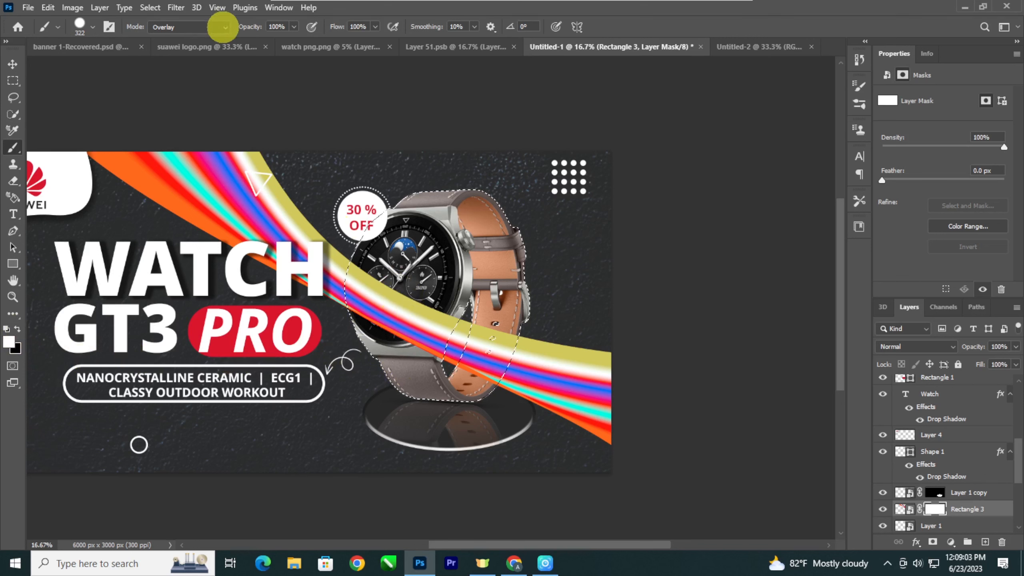
{"action": "left_click", "coordinate": [217, 27]}
{"action": "left_click", "coordinate": [209, 36]}
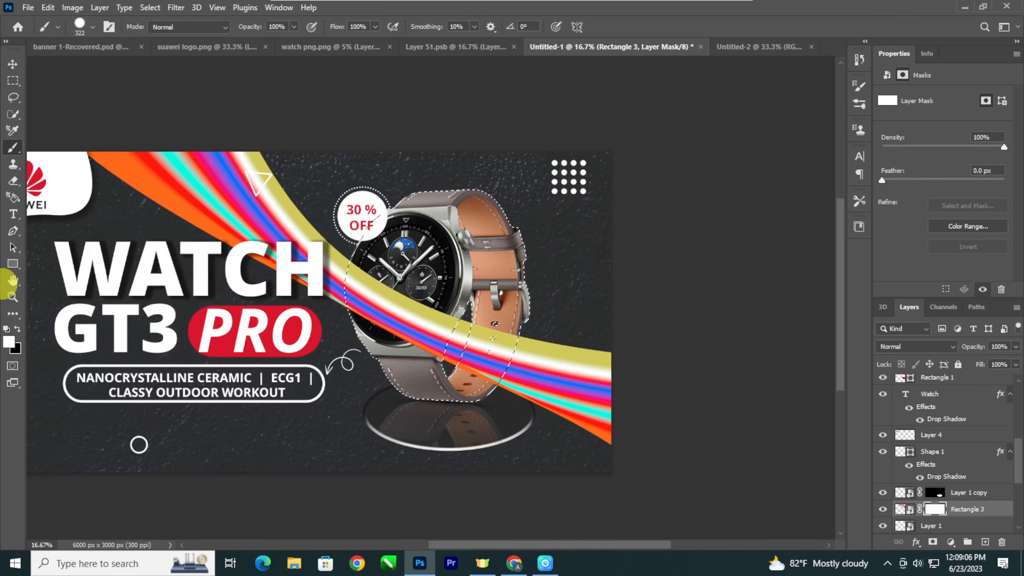
Paint black on the ribbon's mask to hide it over the watch dial and case within the selection, and deselect
{"action": "mouse_move", "coordinate": [391, 330]}
{"action": "left_mouse_down"}
{"action": "mouse_move", "coordinate": [382, 356]}
{"action": "mouse_move", "coordinate": [377, 268]}
{"action": "mouse_move", "coordinate": [358, 340]}
{"action": "left_mouse_up"}
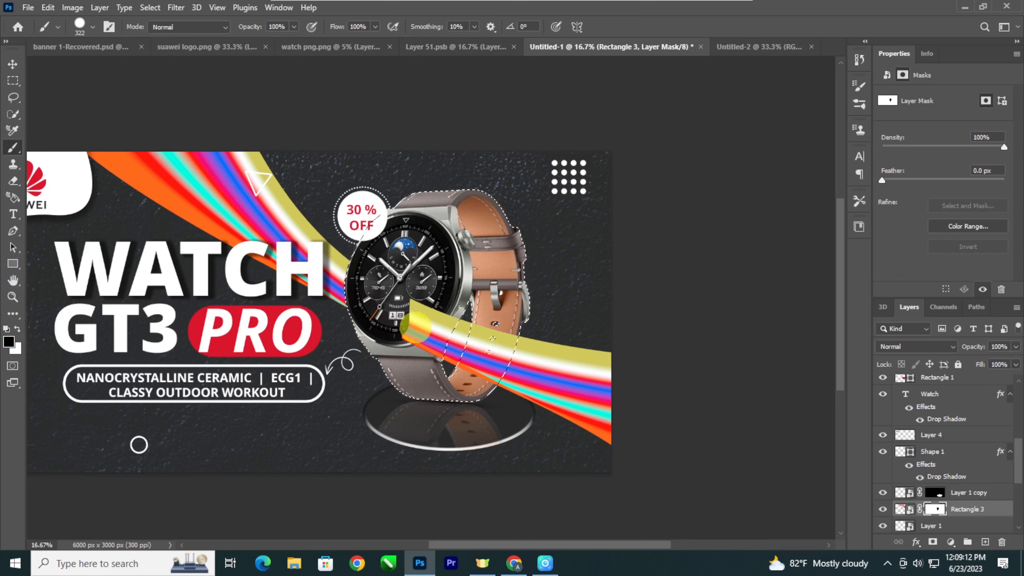
{"action": "mouse_move", "coordinate": [415, 326]}
{"action": "left_mouse_down"}
{"action": "mouse_move", "coordinate": [421, 353]}
{"action": "mouse_move", "coordinate": [441, 310]}
{"action": "mouse_move", "coordinate": [416, 361]}
{"action": "mouse_move", "coordinate": [437, 329]}
{"action": "mouse_move", "coordinate": [424, 371]}
{"action": "mouse_move", "coordinate": [450, 313]}
{"action": "mouse_move", "coordinate": [435, 344]}
{"action": "left_mouse_up"}
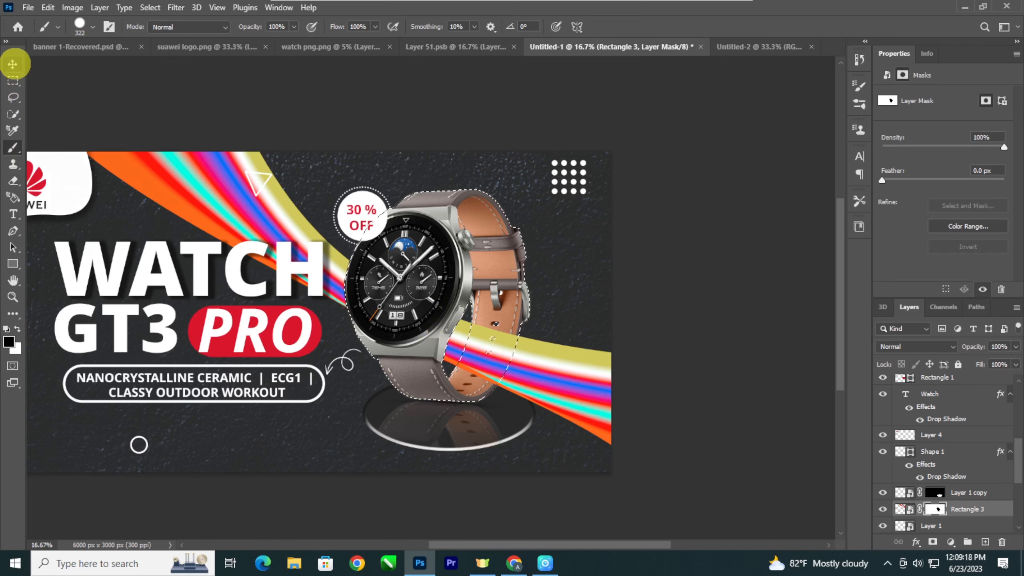
{"action": "left_click", "coordinate": [12, 64]}
{"action": "key", "text": "ctrl+d"}
Apply a Gaussian Blur with a 33.2-pixel radius to the ribbon layer and set its blend mode to Divide
{"action": "key", "text": "ctrl+minus"}
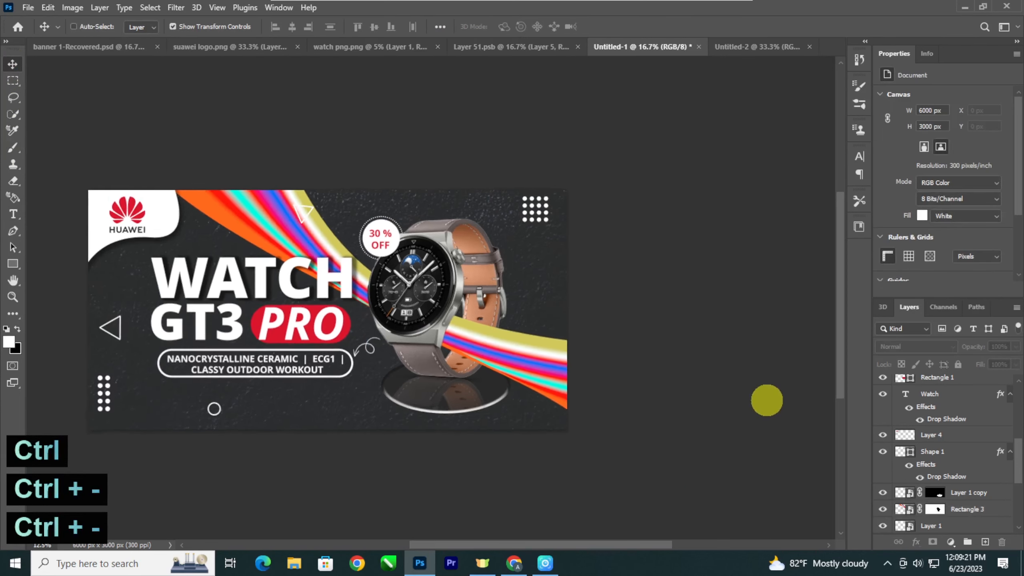
{"action": "key", "text": "ctrl+minus"}
{"action": "key", "text": "ctrl+plus"}
{"action": "key", "text": "ctrl+plus"}
{"action": "key", "text": "ctrl+minus"}
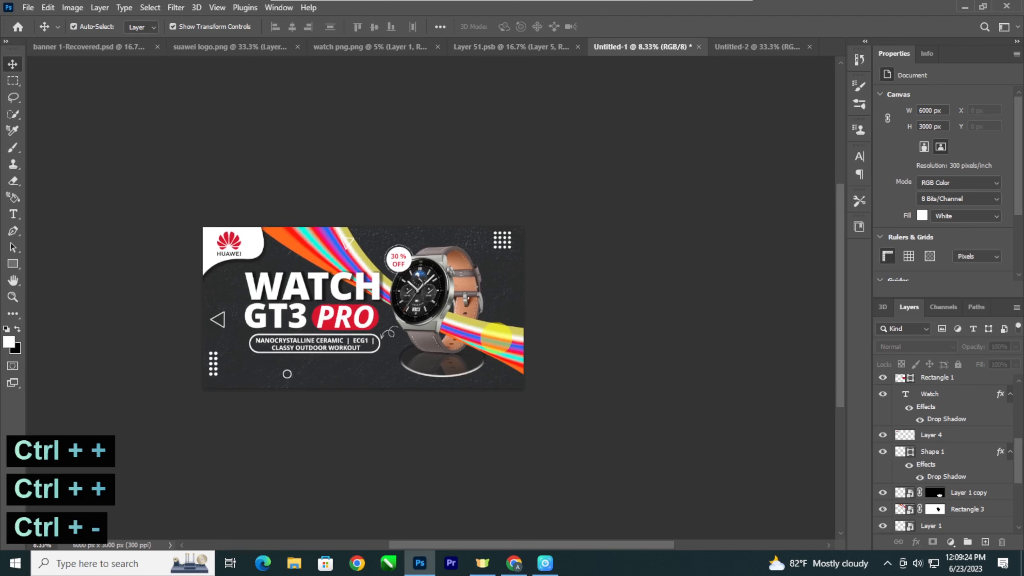
{"action": "left_click", "coordinate": [496, 337]}
{"action": "left_click", "coordinate": [175, 7]}
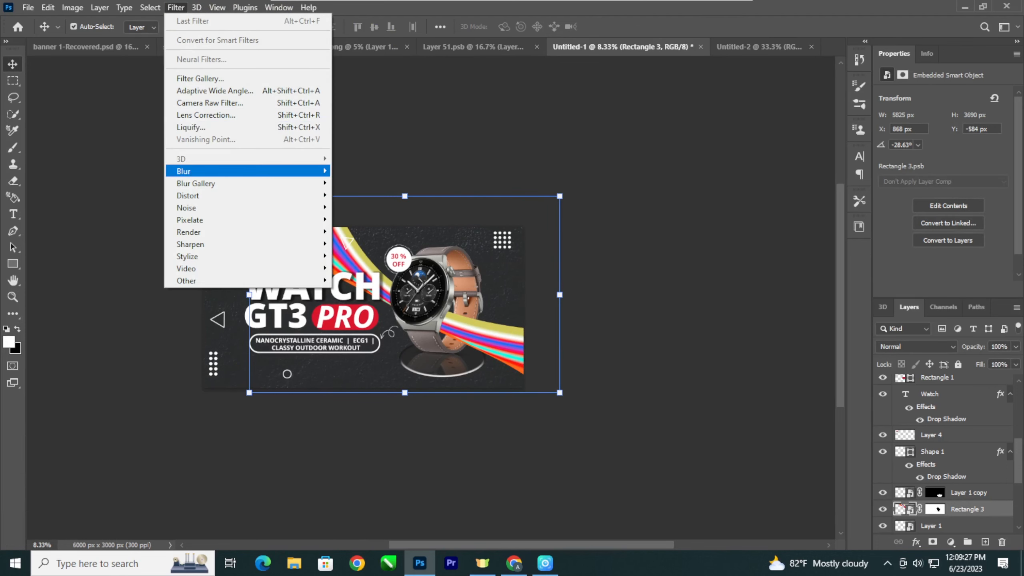
{"action": "mouse_move", "coordinate": [282, 171]}
{"action": "left_click", "coordinate": [361, 220]}
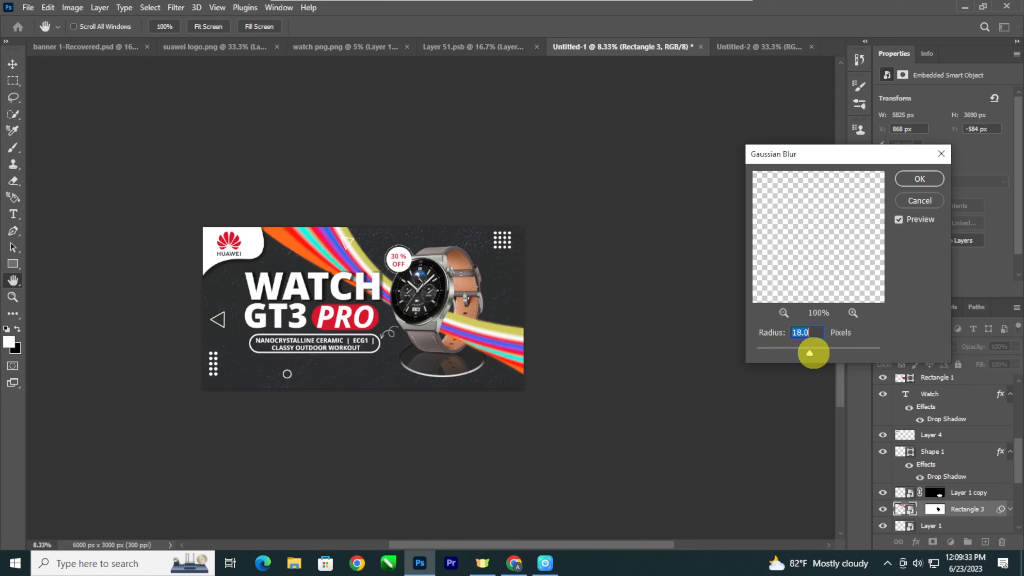
{"action": "left_click_drag", "start_coordinate": [824, 351], "coordinate": [828, 351]}
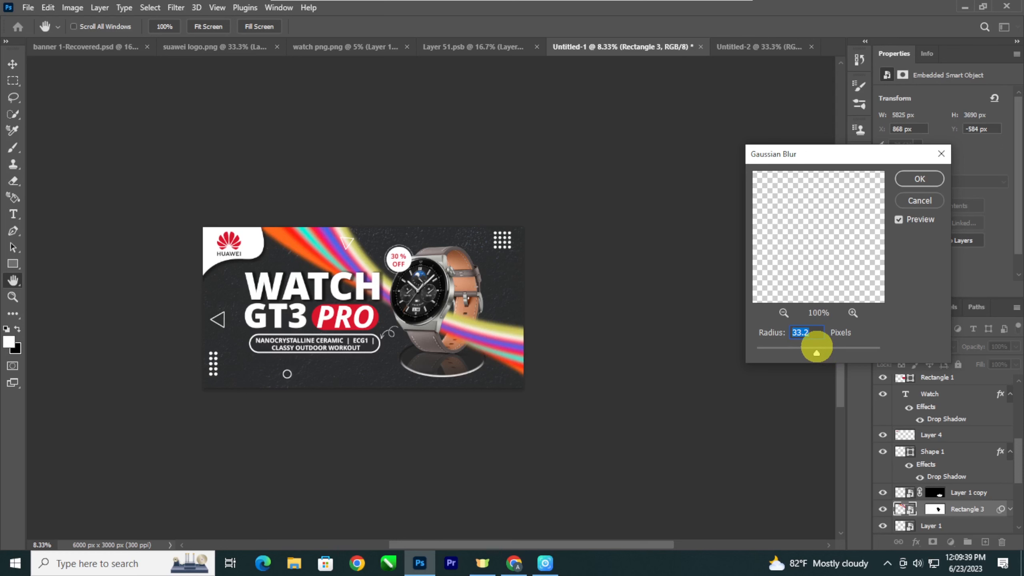
{"action": "left_click", "coordinate": [919, 179]}
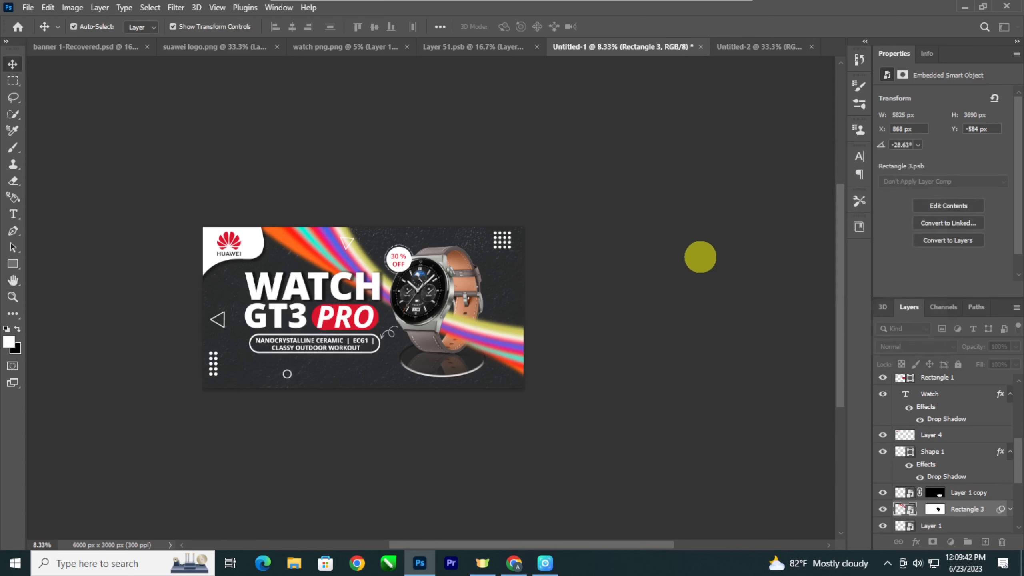
{"action": "left_click", "coordinate": [897, 347]}
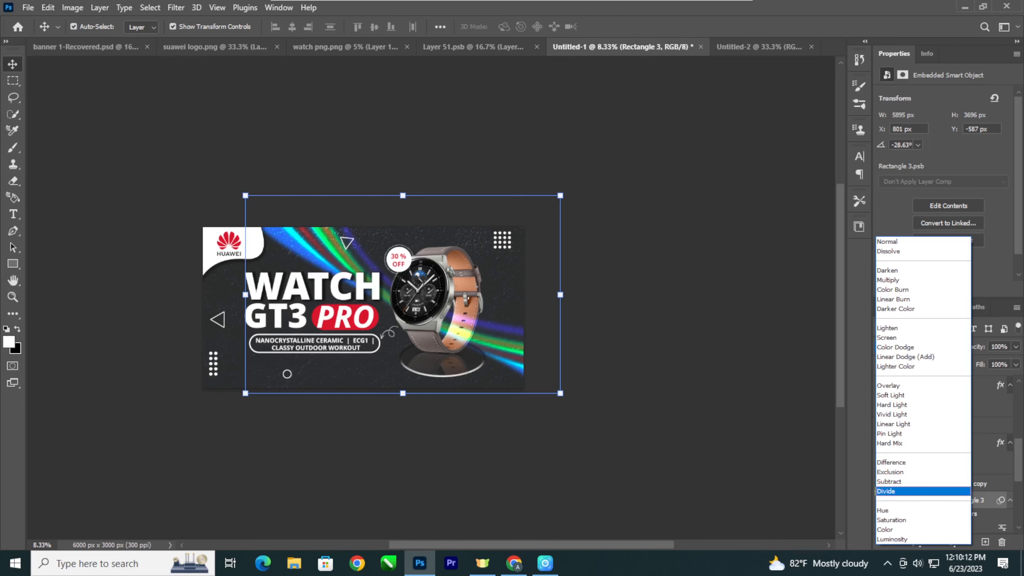
{"action": "left_click", "coordinate": [885, 490]}
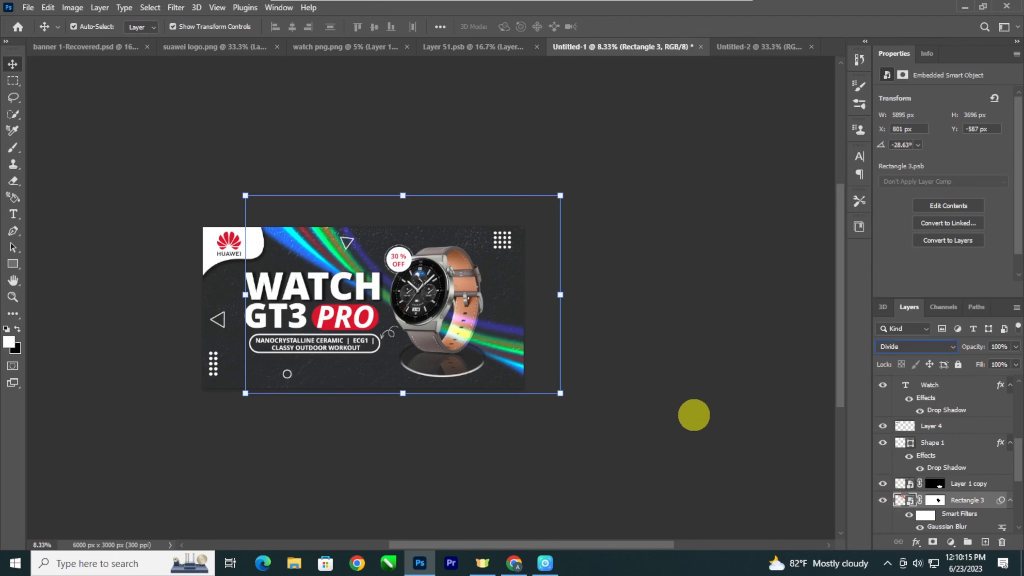